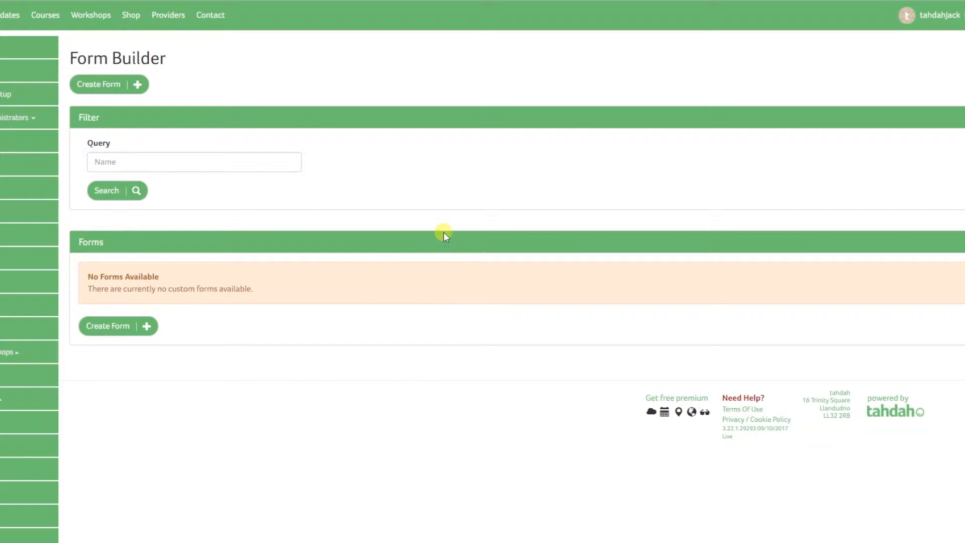
- Create a new custom form and name it "test form"
left_click(249, 162)
left_click(396, 335)
left_click(136, 329)
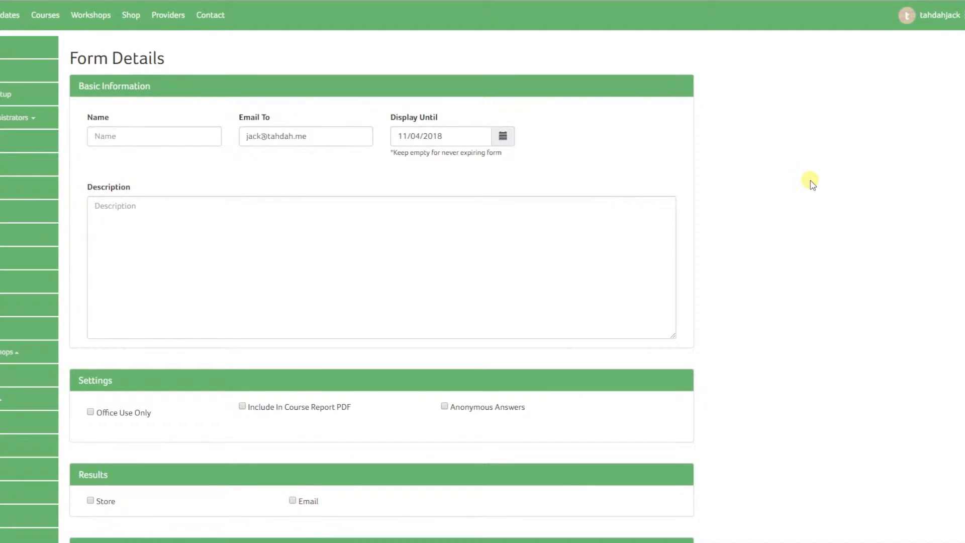
left_click(139, 137)
type("test form")
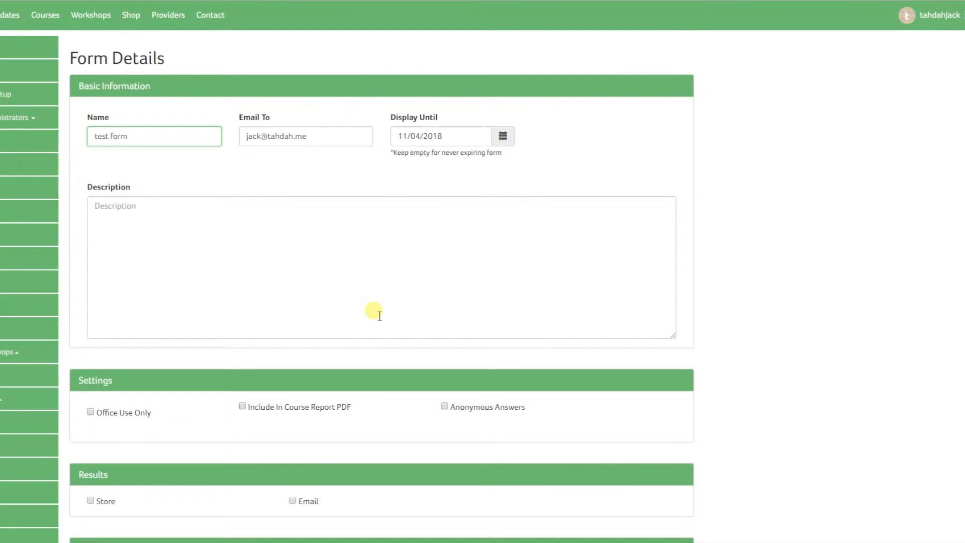
- Clear the form's Display Until date and enter the description "here is our test form"
left_click(329, 181)
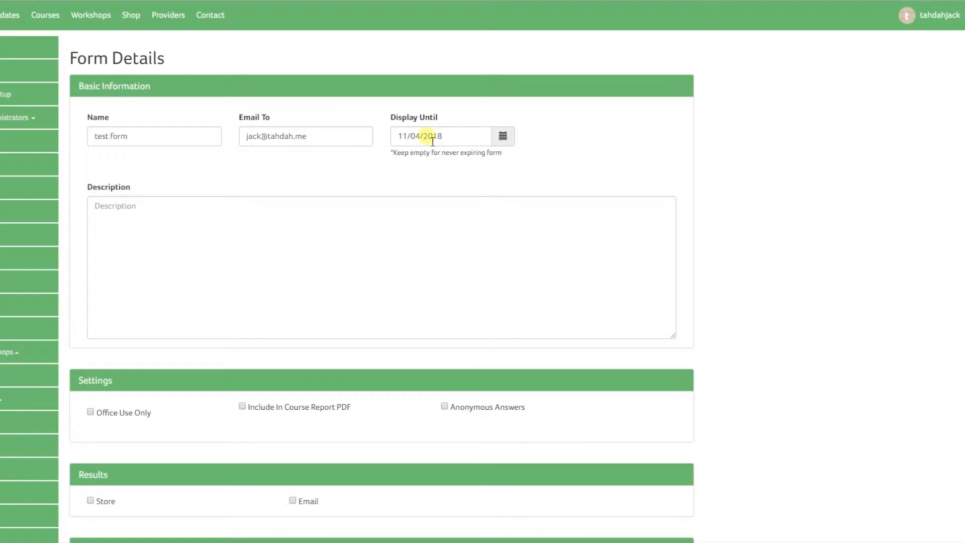
triple_click(452, 137)
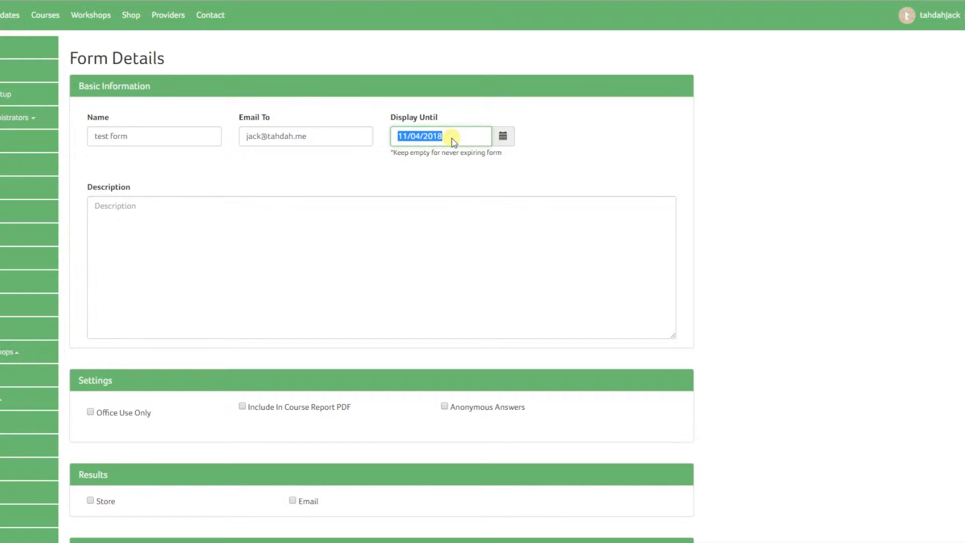
key("BackSpace")
left_click(368, 260)
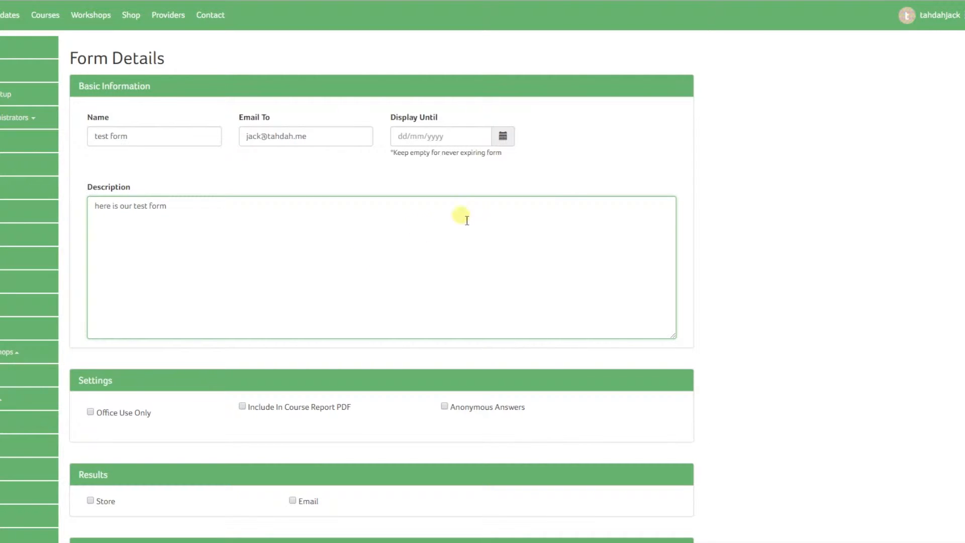
- Enable the Email option for the form's results
scroll(369, 261, "down", 3)
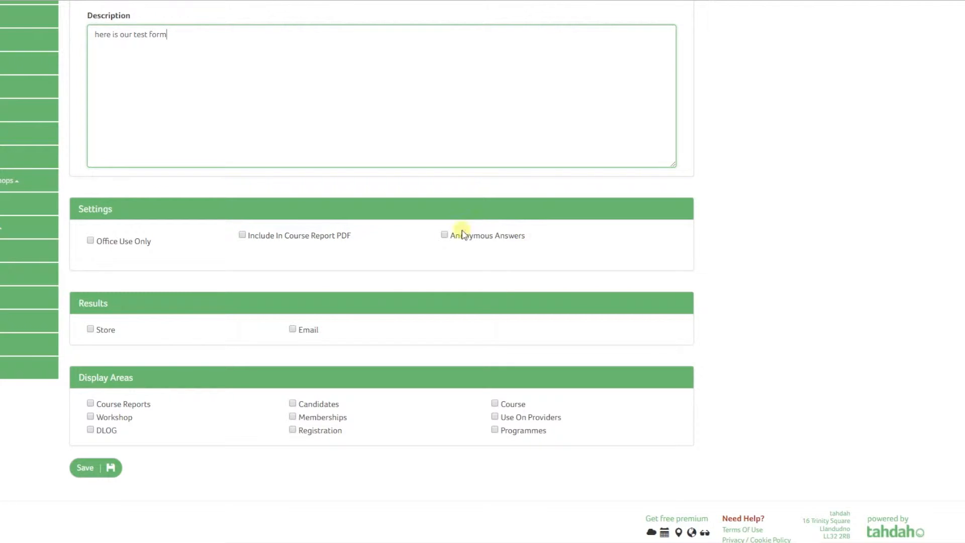
scroll(548, 252, "down", 1)
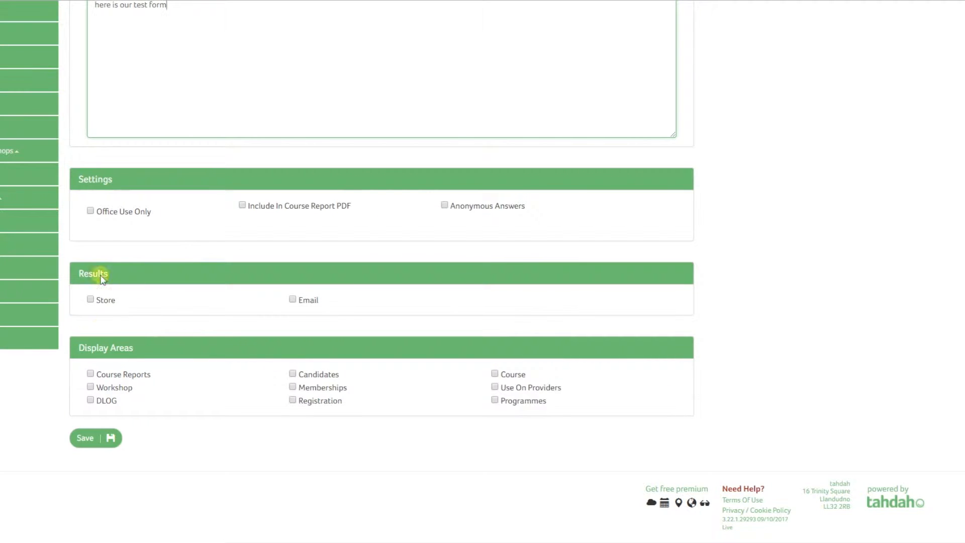
left_click(292, 299)
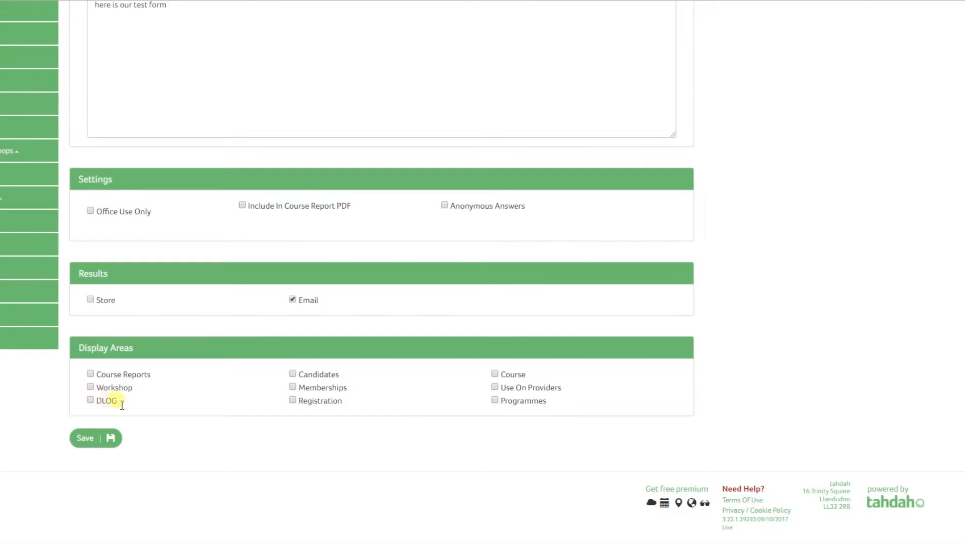
- Enable all display areas for the form except Programmes, and save the form
left_click(90, 374)
left_click(91, 387)
left_click(91, 400)
left_click(292, 373)
left_click(293, 387)
left_click(306, 404)
left_click(495, 375)
left_click(540, 389)
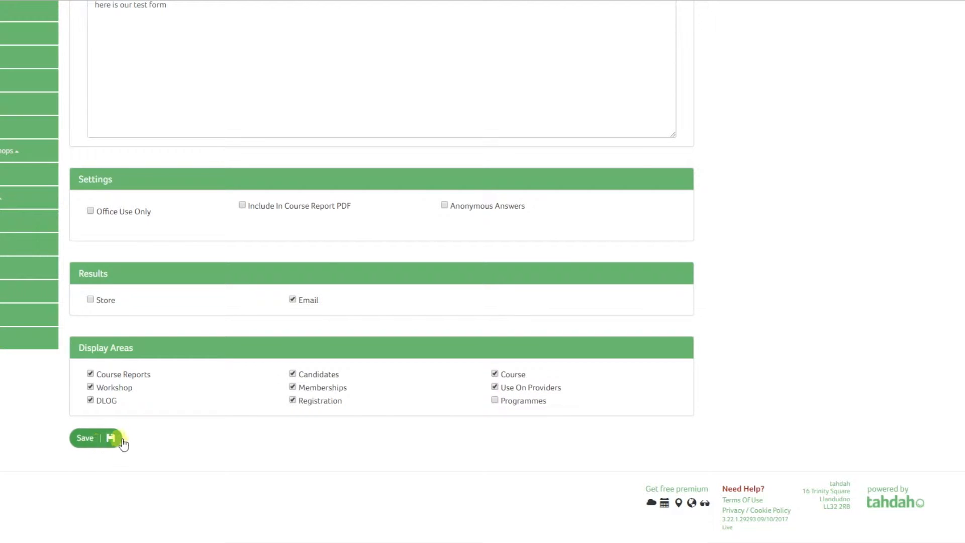
scroll(201, 431, "up", 4)
scroll(201, 431, "down", 4)
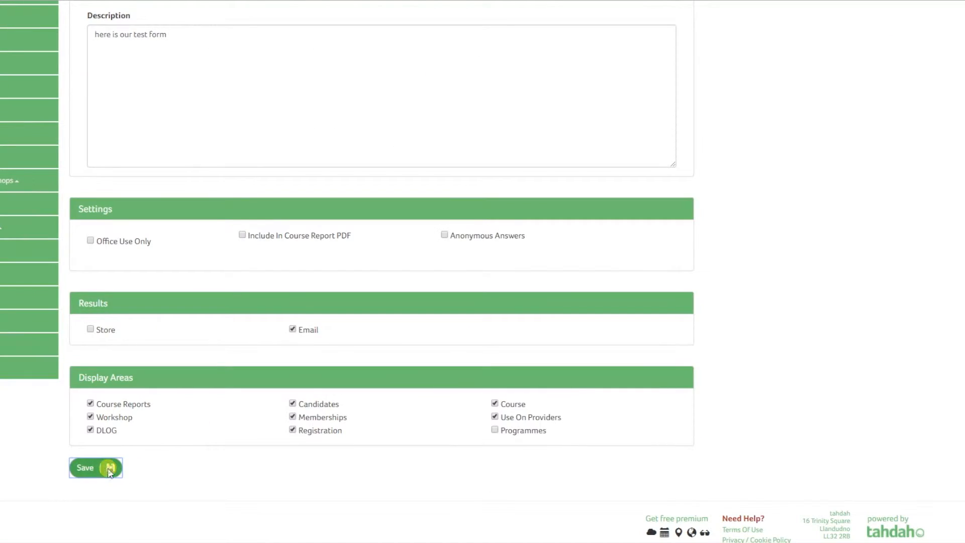
left_click(107, 468)
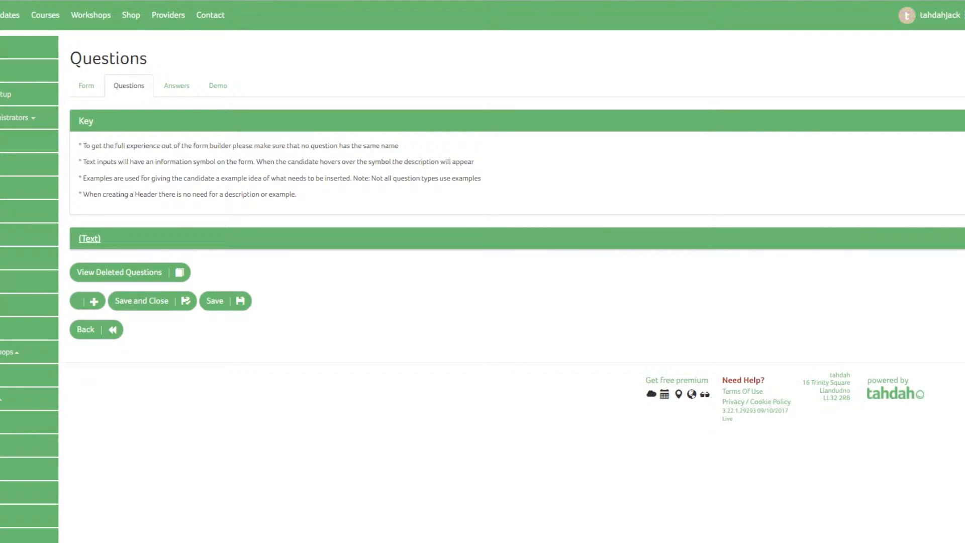
- Set the first question's answer type to Heading and enter "This is the test form" as its heading
left_click(89, 239)
scroll(228, 256, "down", 3)
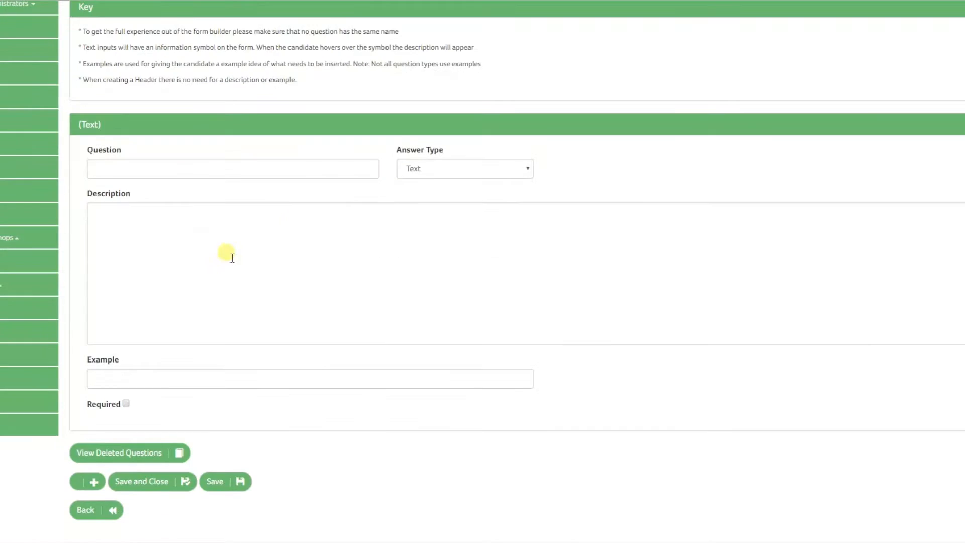
left_click(450, 170)
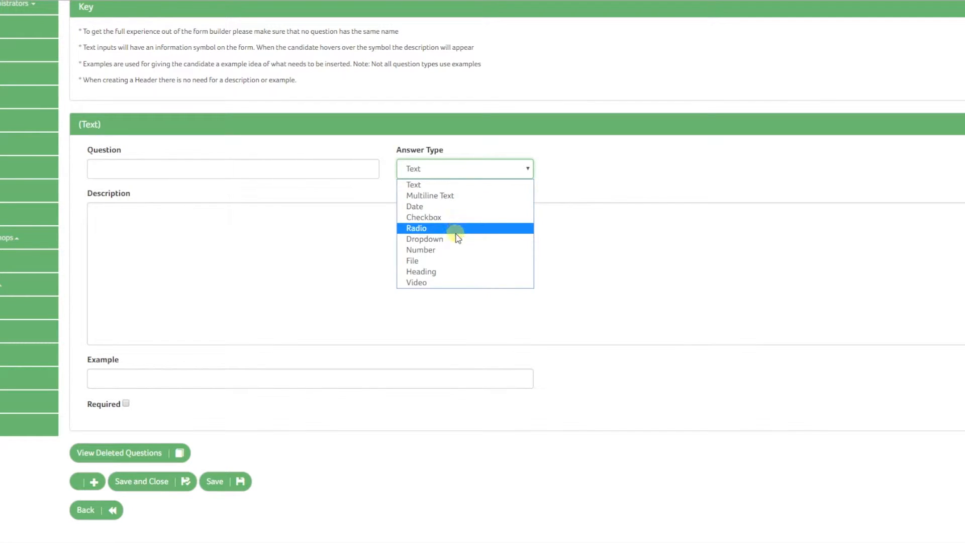
left_click(458, 272)
left_click(228, 169)
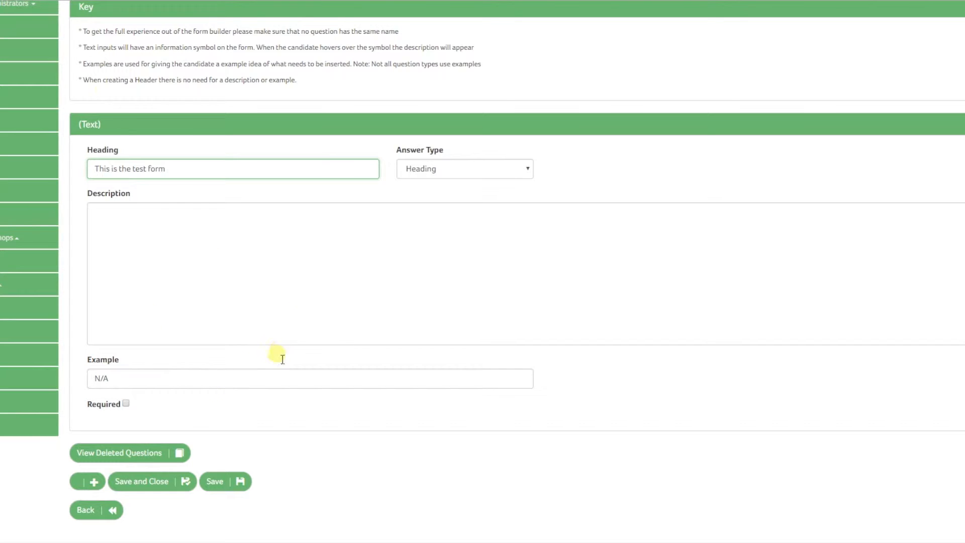
left_click_drag(91, 84, 308, 82)
left_click(287, 108)
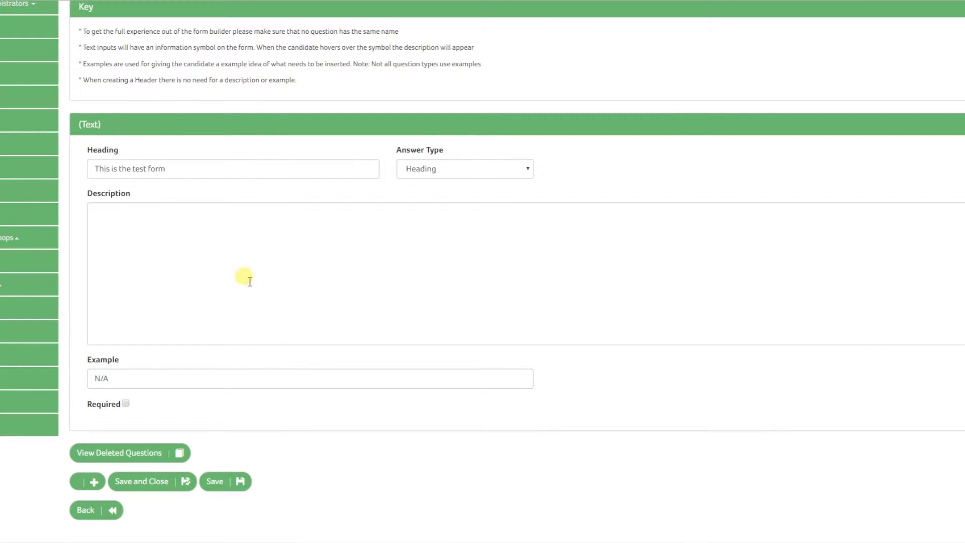
scroll(231, 306, "down", 2)
scroll(161, 308, "up", 5)
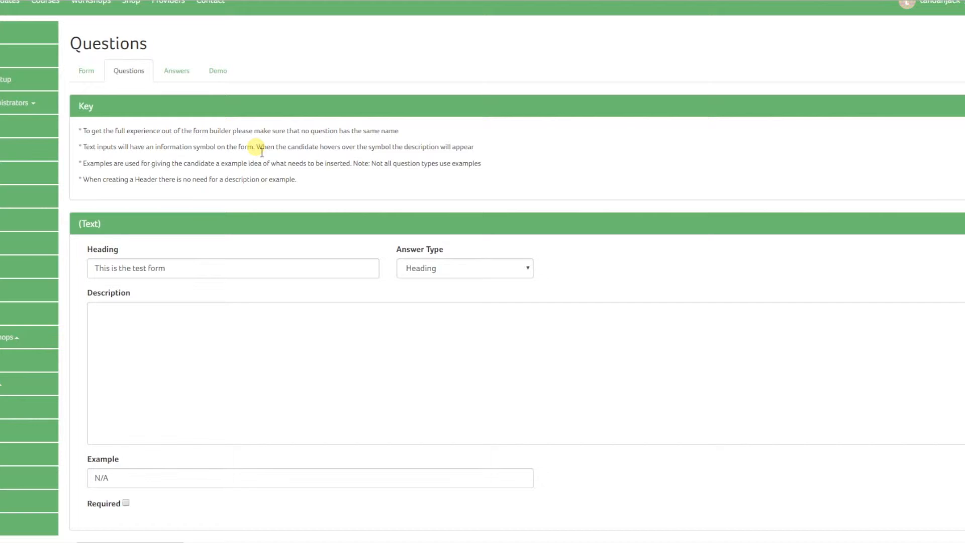
- Add a new question with the Text answer type and the heading "What colour is the sky?"
scroll(248, 211, "down", 5)
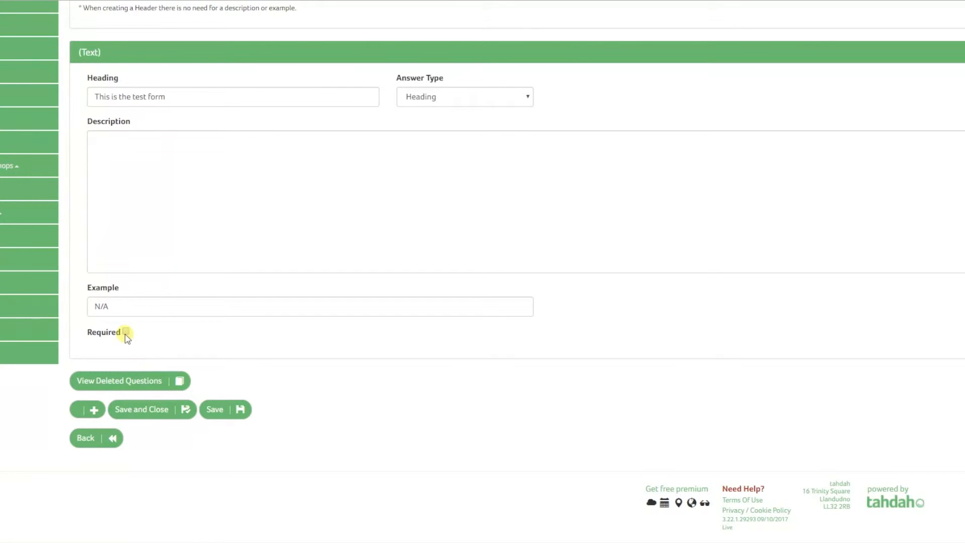
left_click(91, 417)
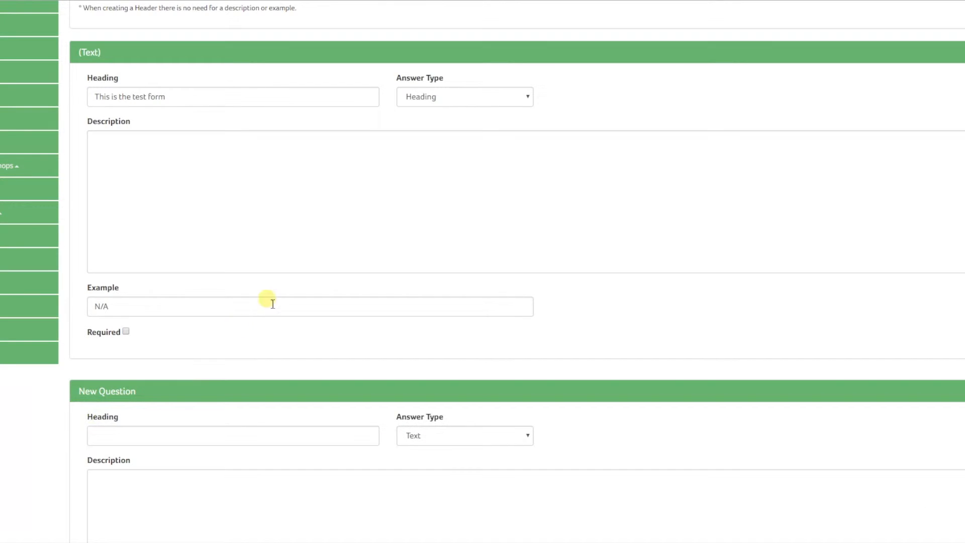
left_click(455, 215)
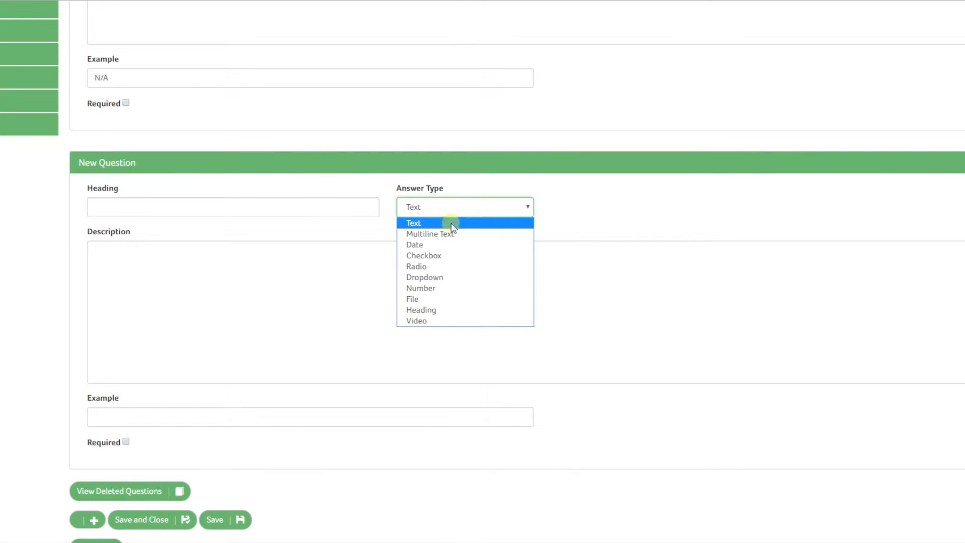
left_click(443, 225)
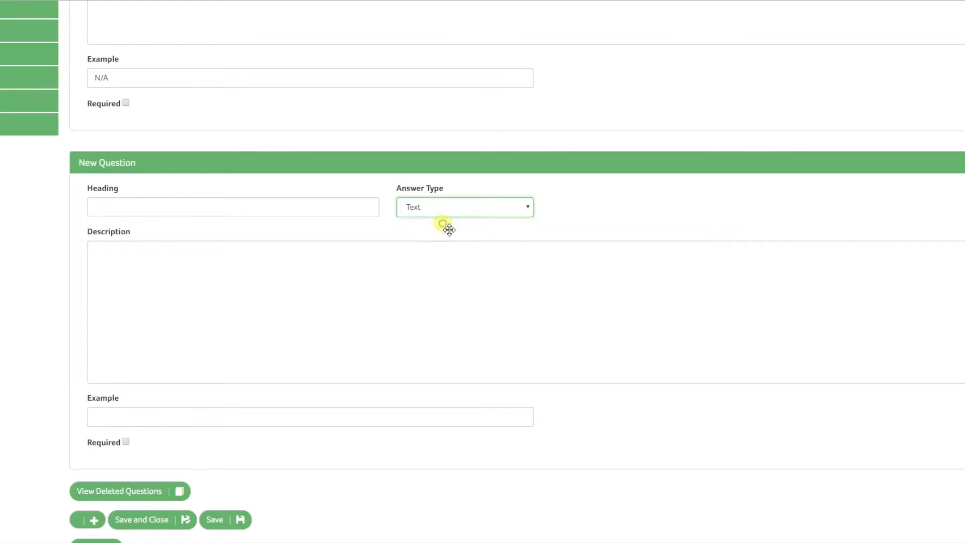
left_click(244, 214)
type("What i")
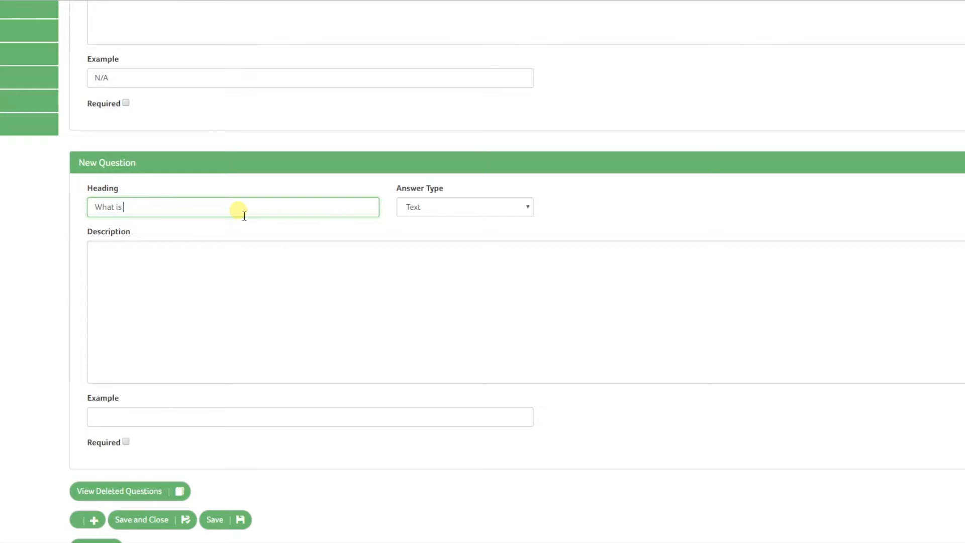
key("BackSpace")
type("cio")
- Enter "For example pink" as the sky question's example and mark the question as required
left_click(153, 418)
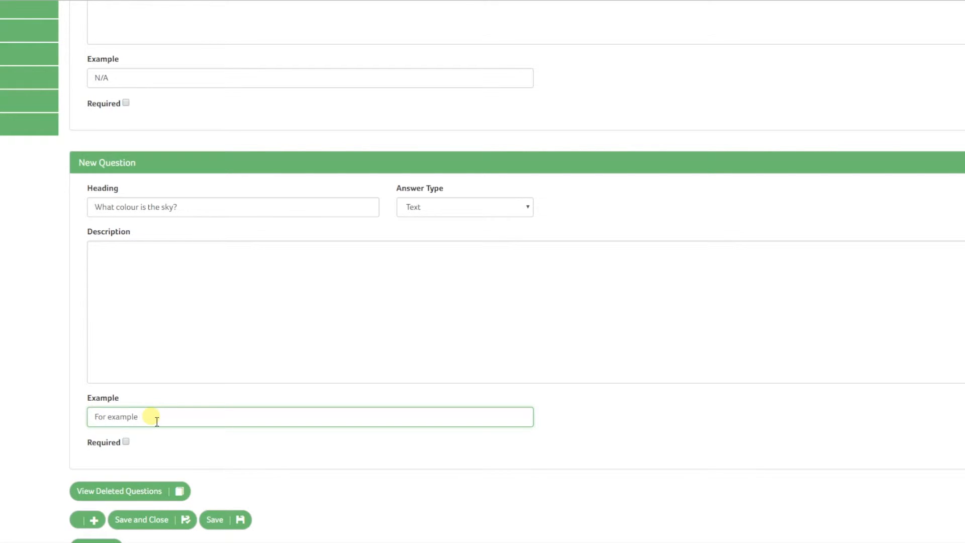
scroll(157, 422, "down", 3)
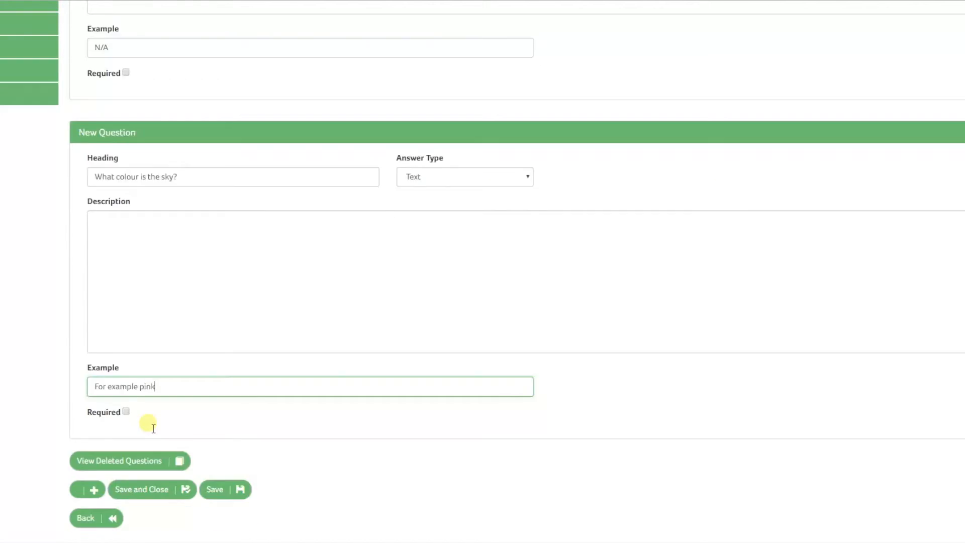
left_click(127, 332)
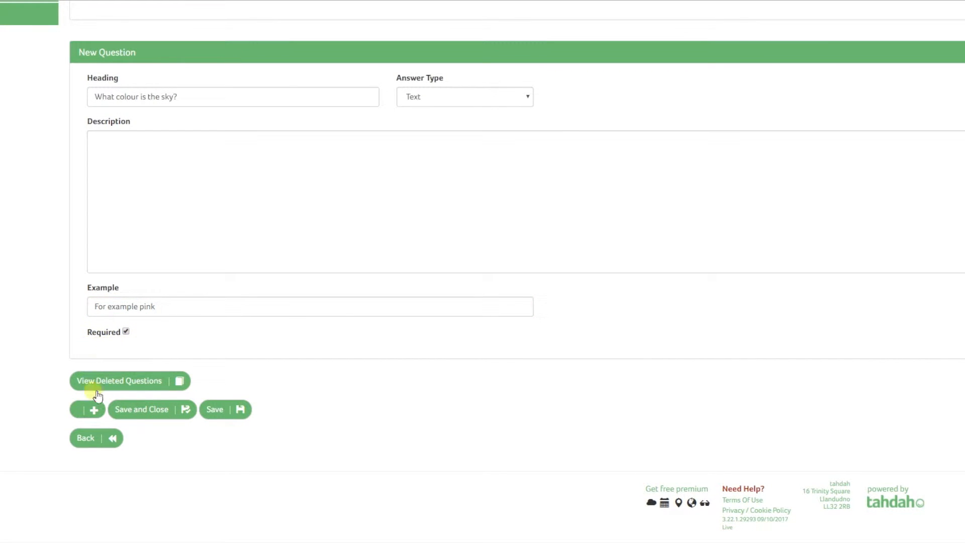
- Add a Multiline Text question headed "What is the name of the US president?" with the example "JFK"
left_click(89, 410)
scroll(270, 368, "down", 6)
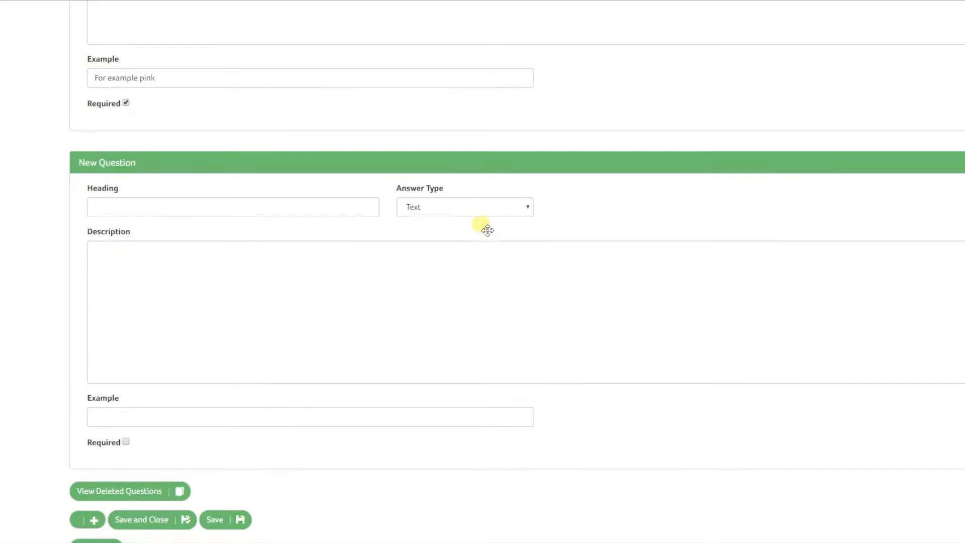
left_click(481, 212)
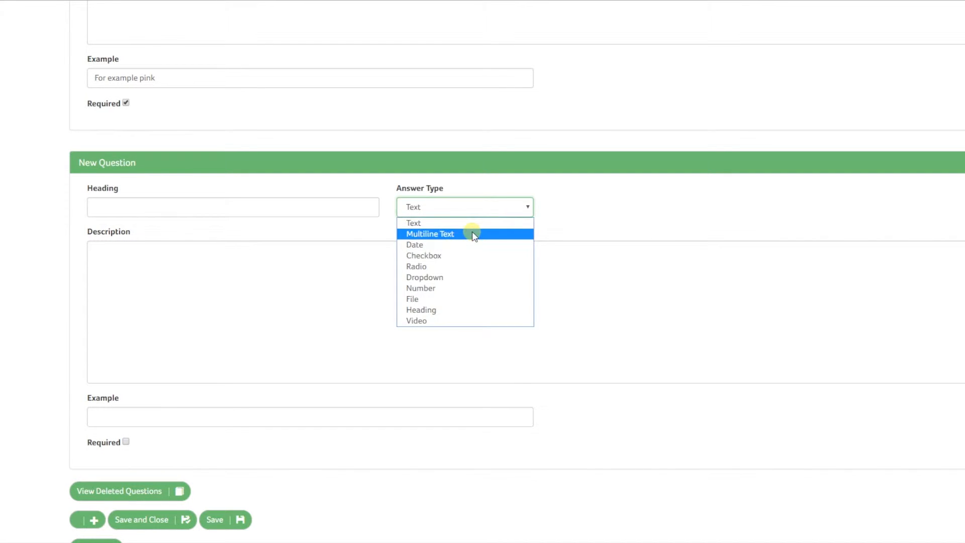
left_click(473, 234)
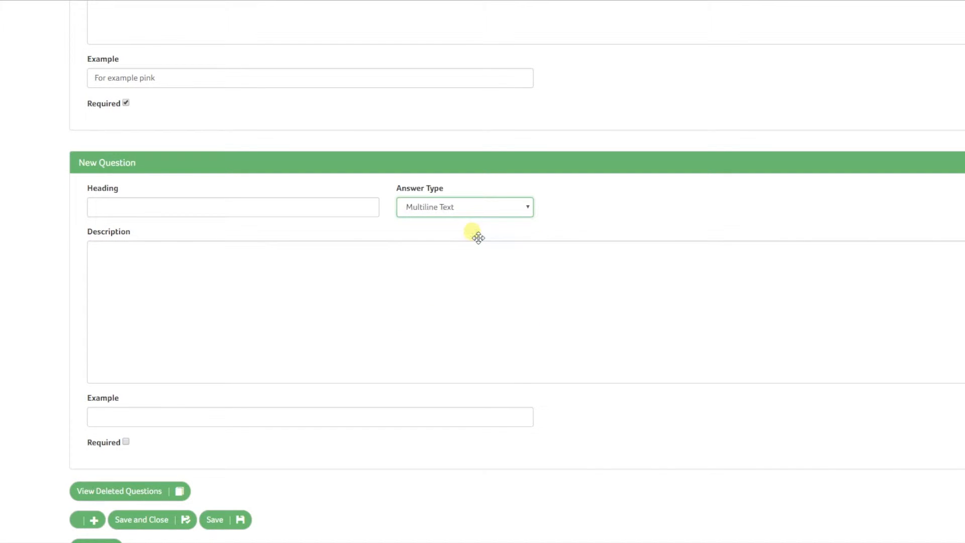
left_click(276, 211)
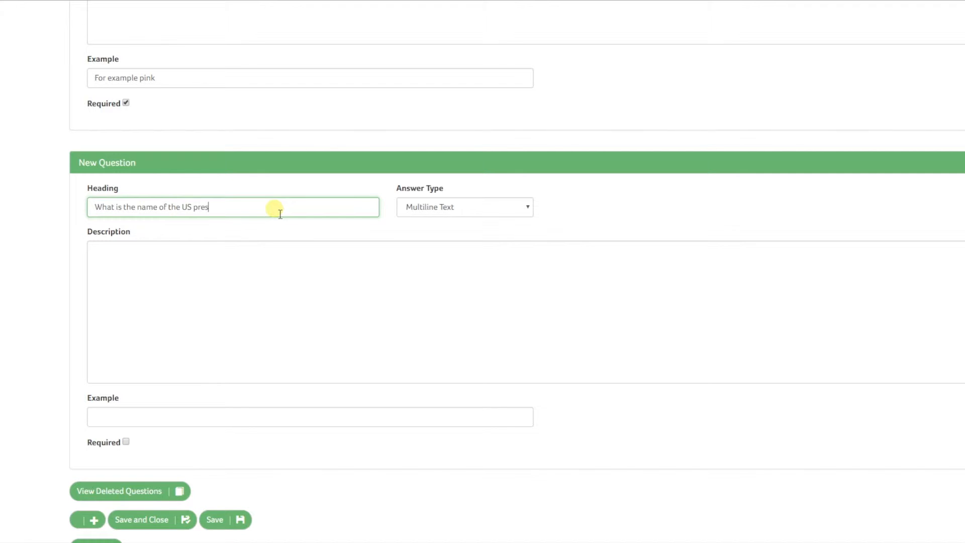
left_click(243, 261)
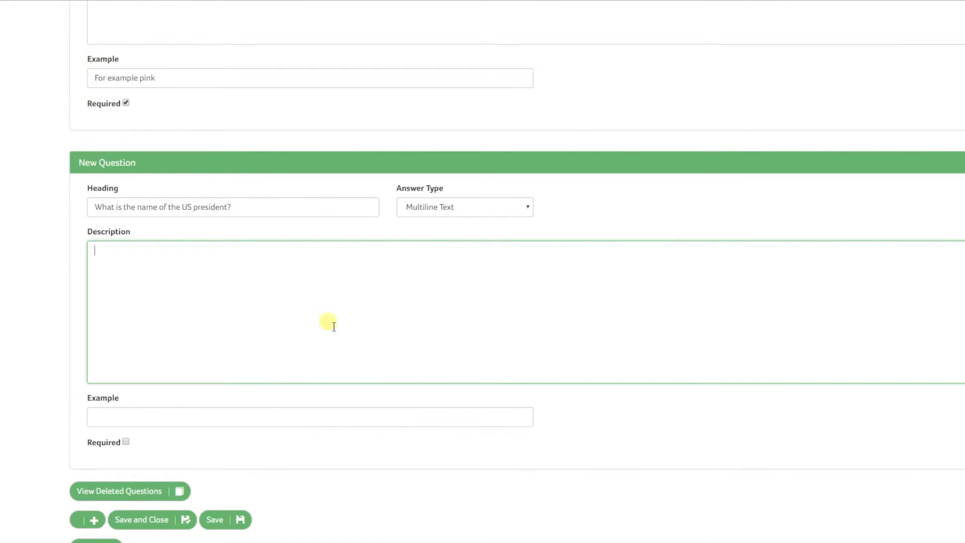
left_click(116, 416)
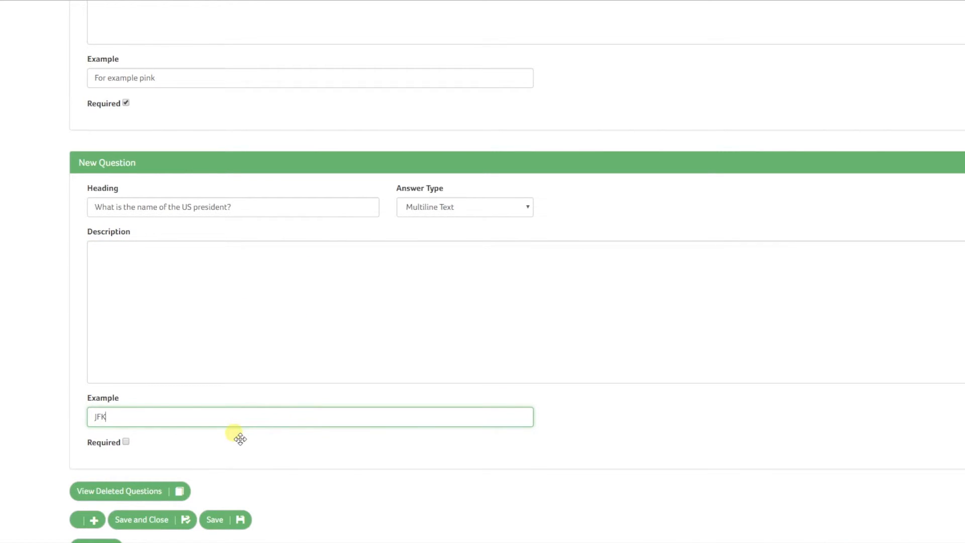
- Add a Date question headed "What day is the queen's birthday?" and enter a sample birth date as its example
scroll(237, 438, "down", 1)
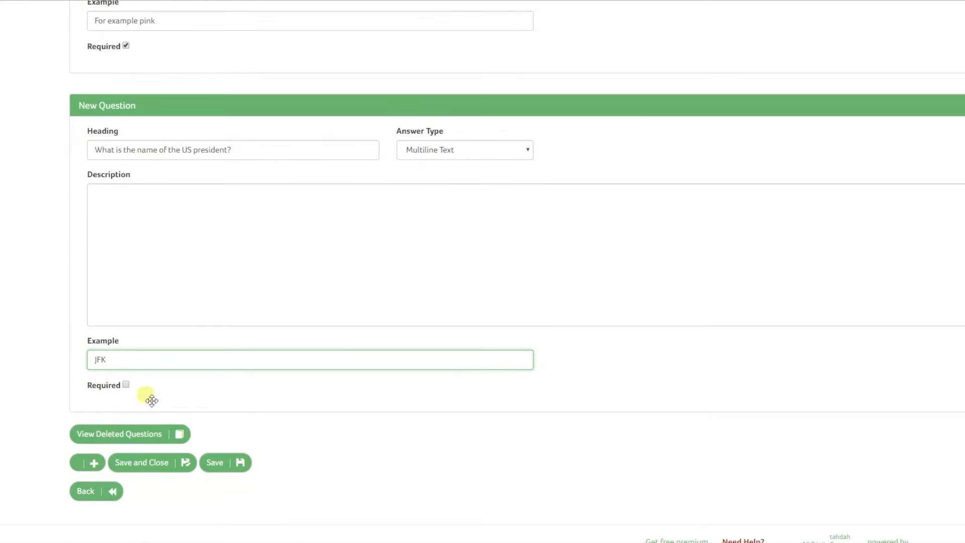
left_click(90, 461)
scroll(345, 351, "down", 5)
left_click(458, 204)
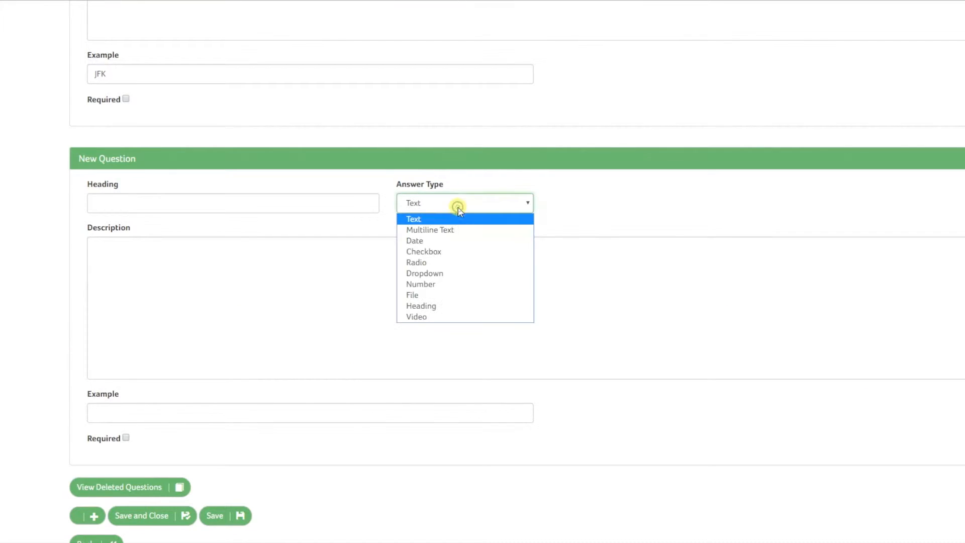
left_click(456, 241)
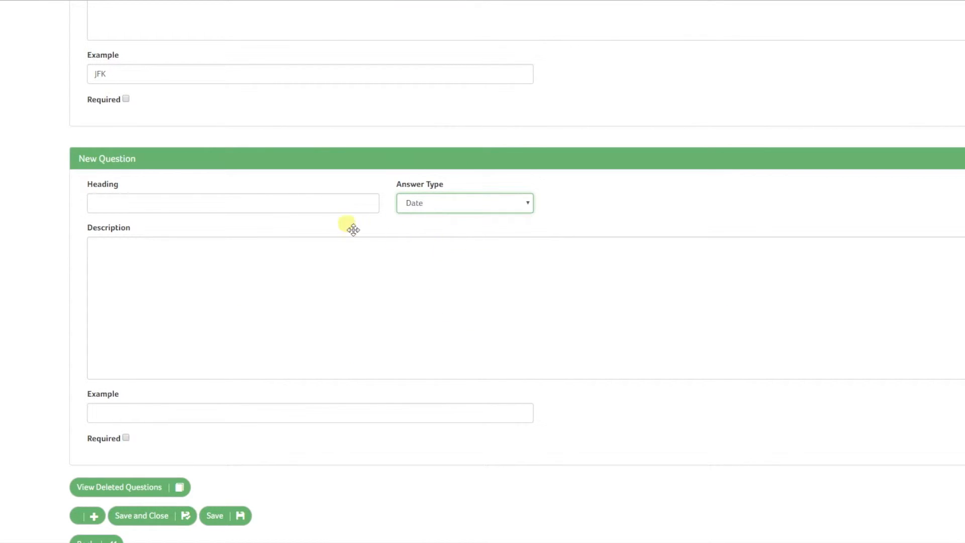
left_click(266, 201)
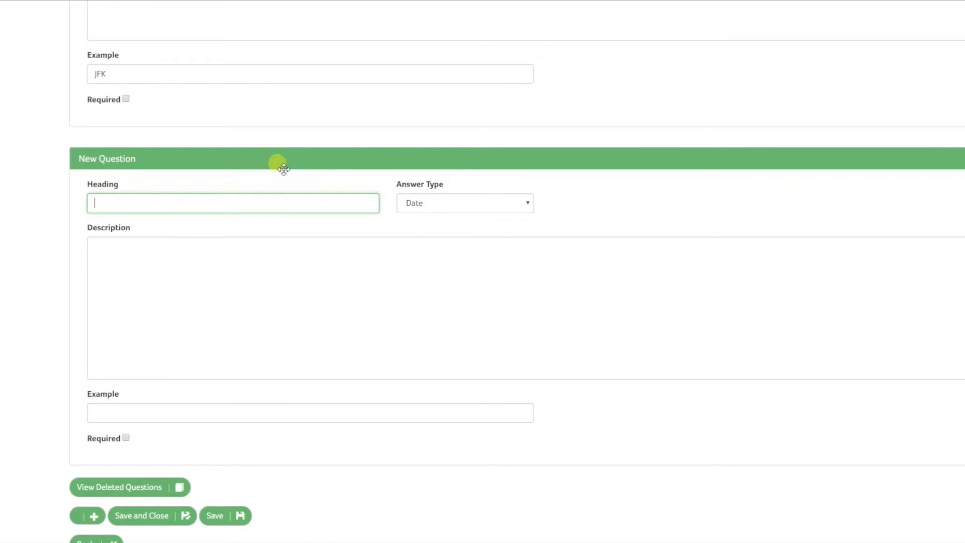
type("What day is the queen's")
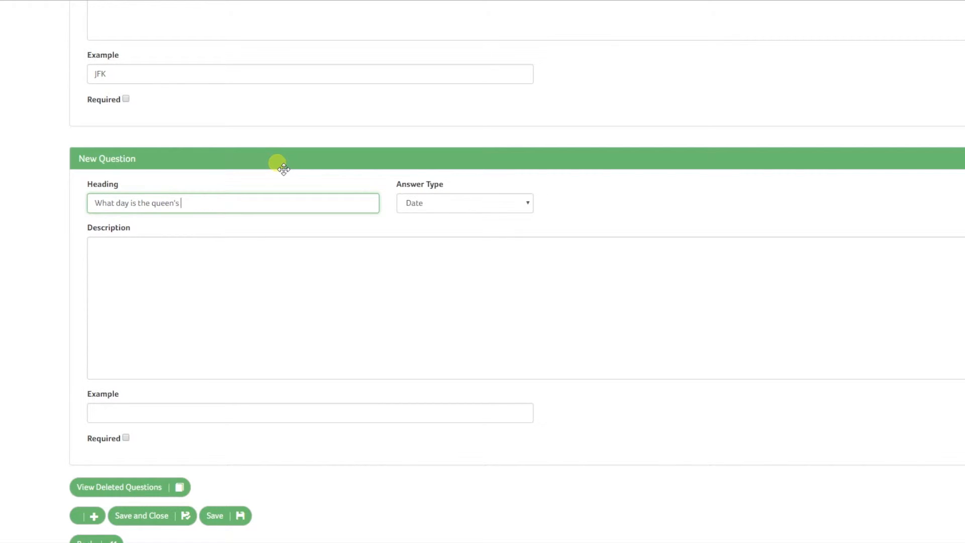
type(" birthday?")
left_click(258, 269)
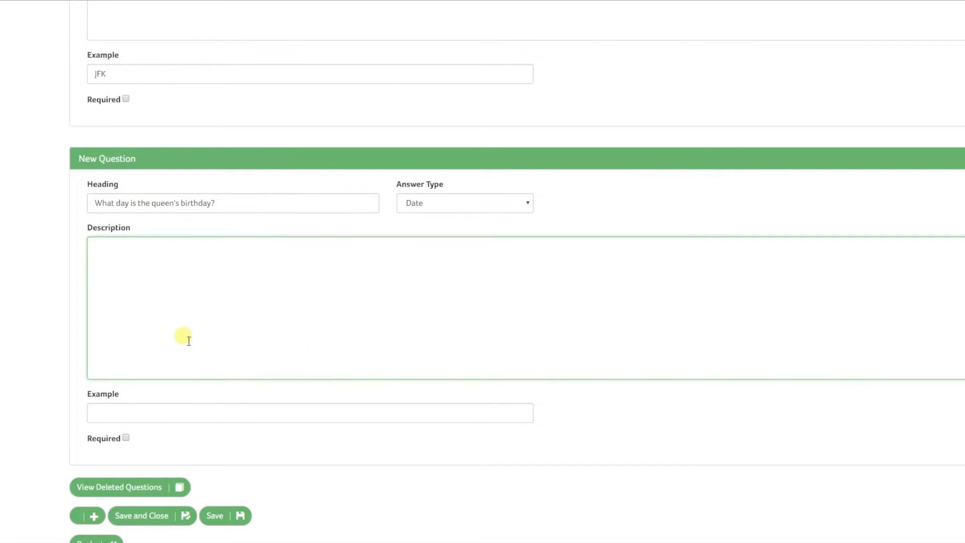
left_click(181, 415)
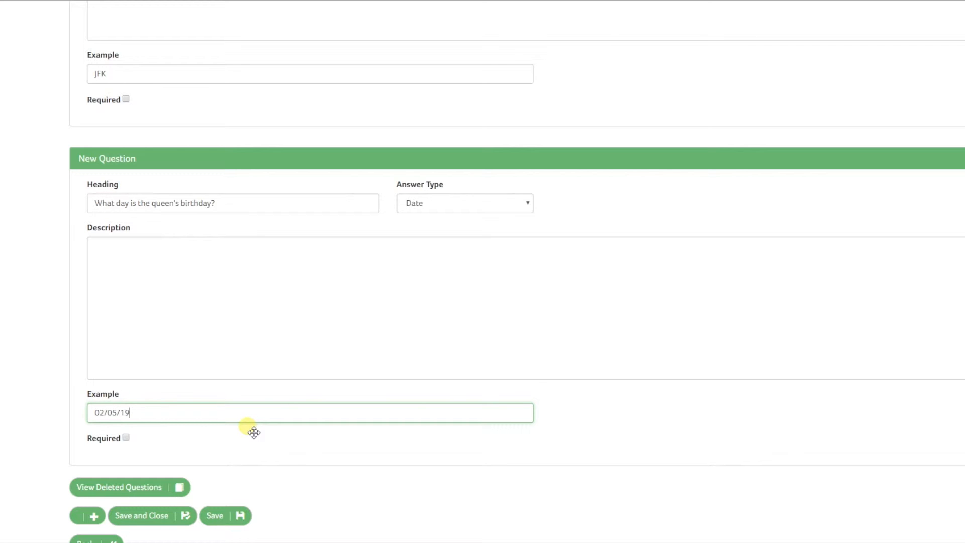
- Add a new question with the Checkbox answer type and the heading "How often do you exercise?"
scroll(246, 428, "down", 2)
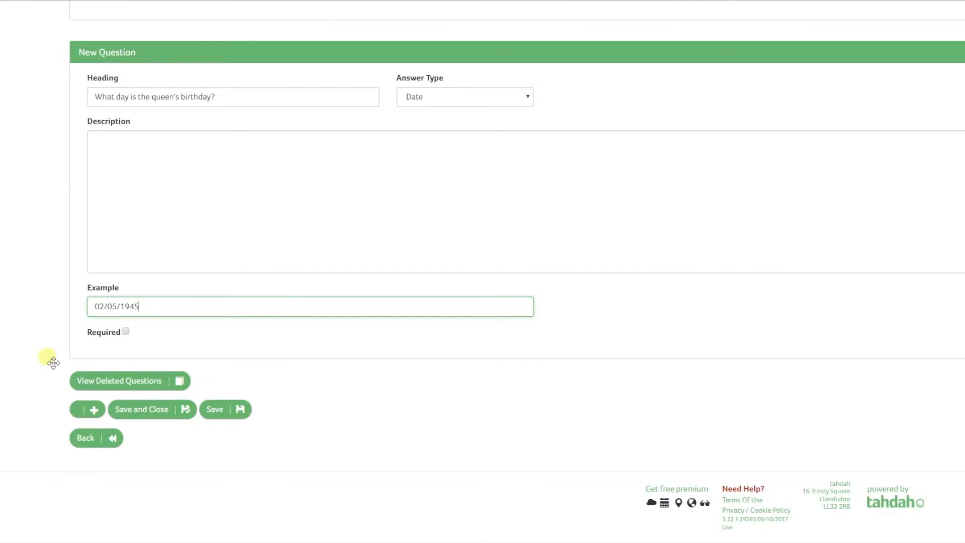
left_click(87, 409)
scroll(317, 349, "down", 3)
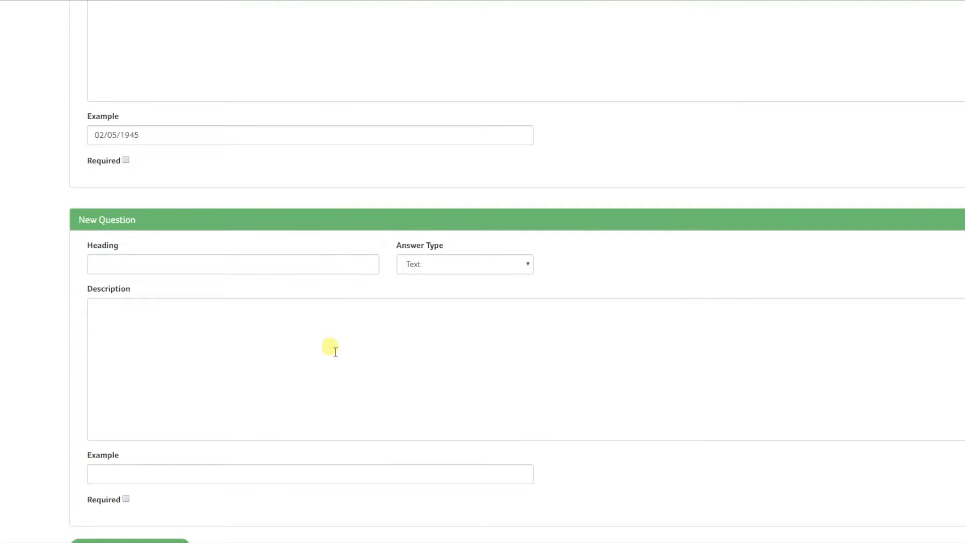
left_click(431, 262)
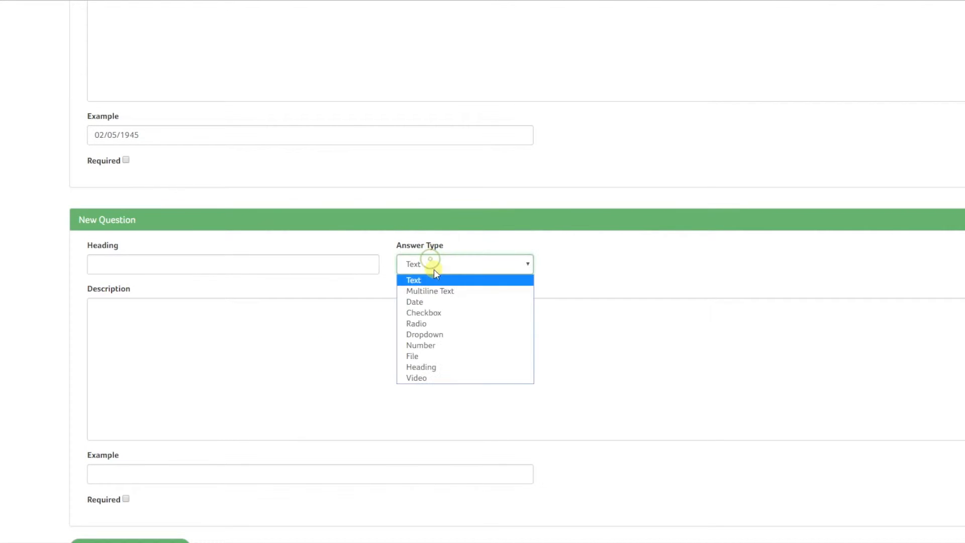
left_click(436, 313)
left_click(276, 262)
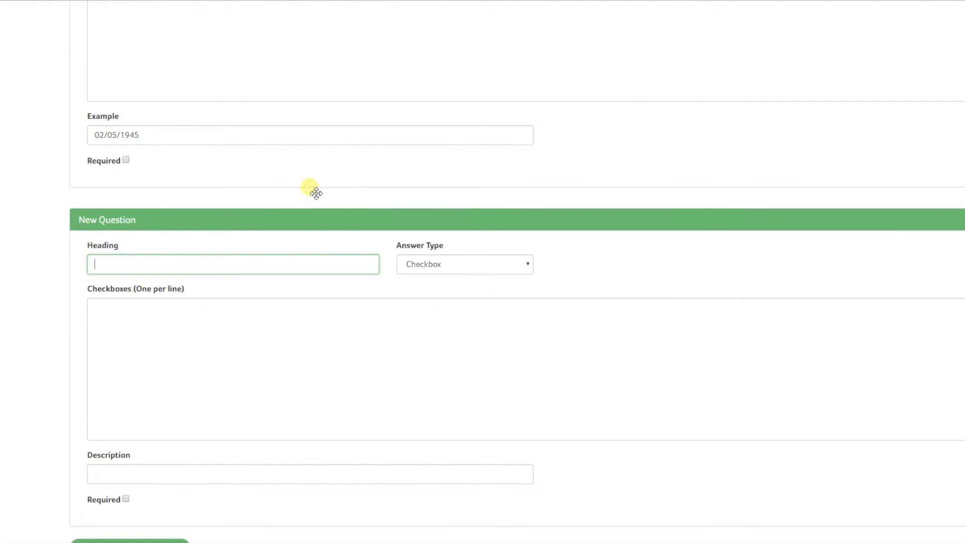
type("How often do tyou exercise?")
- Enter the exercise question's checkboxes "1-2 days per week", "3-4 days per week" and "5+ days per week", and mark it as required
left_click(285, 315)
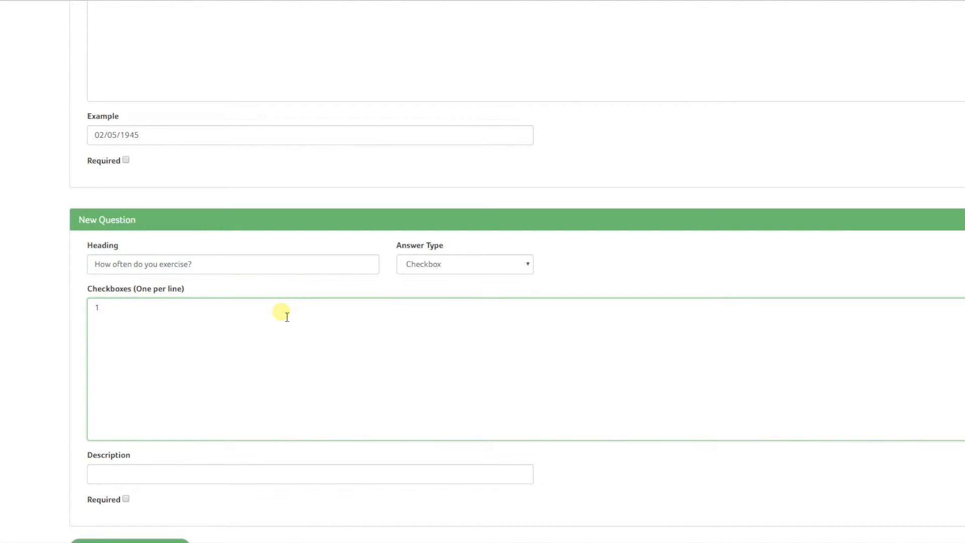
type("1-2 days")
type(" per week ")
type("3-4 days per week")
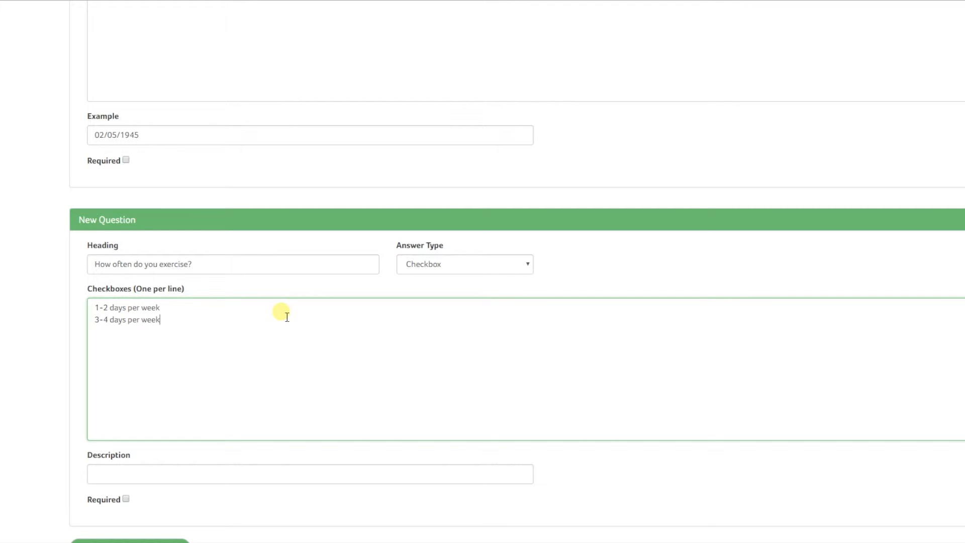
type(" 5+ days per week")
scroll(276, 317, "down", 2)
left_click(126, 385)
- Add a new question with the Radio answer type and the heading "What is the distance from the earth to the moon?"
scroll(258, 382, "down", 1)
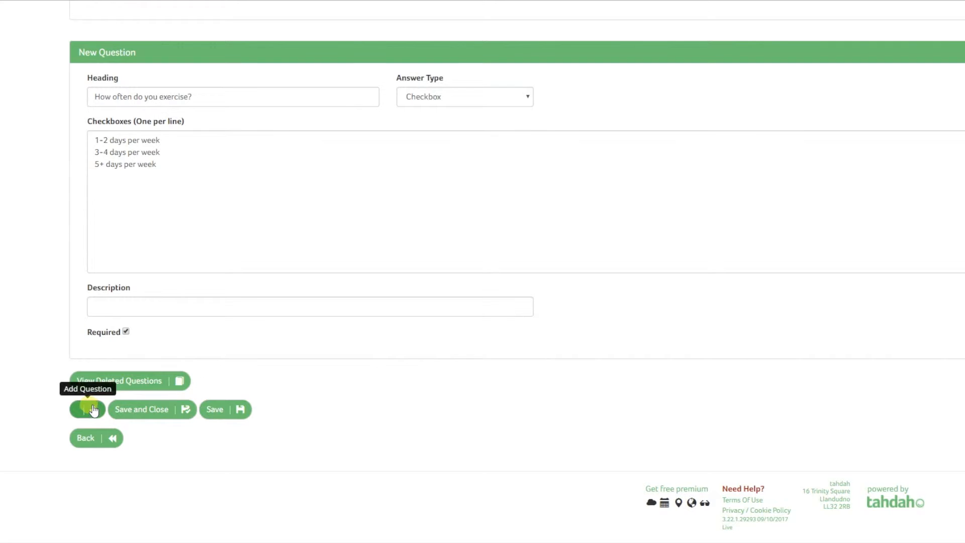
left_click(94, 421)
scroll(408, 286, "down", 4)
left_click(470, 209)
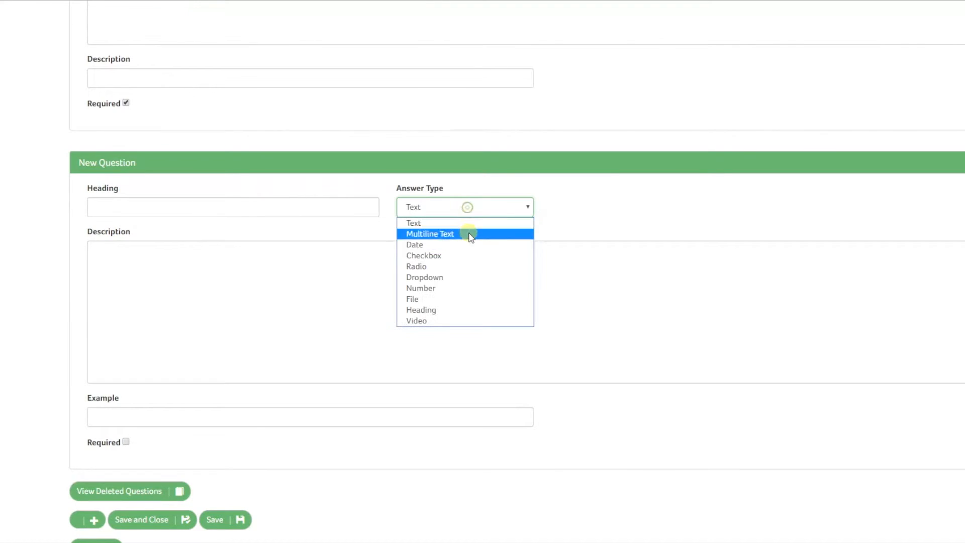
left_click(470, 266)
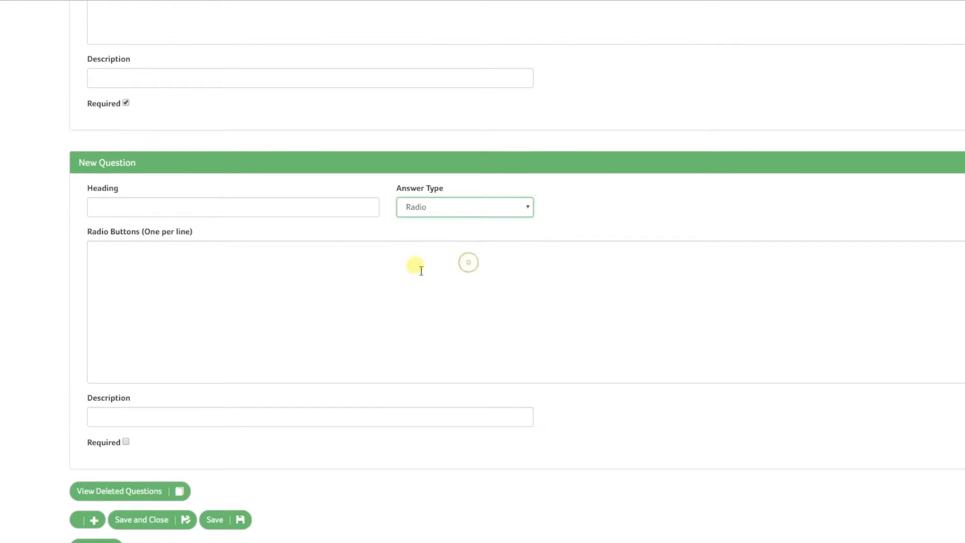
left_click(251, 209)
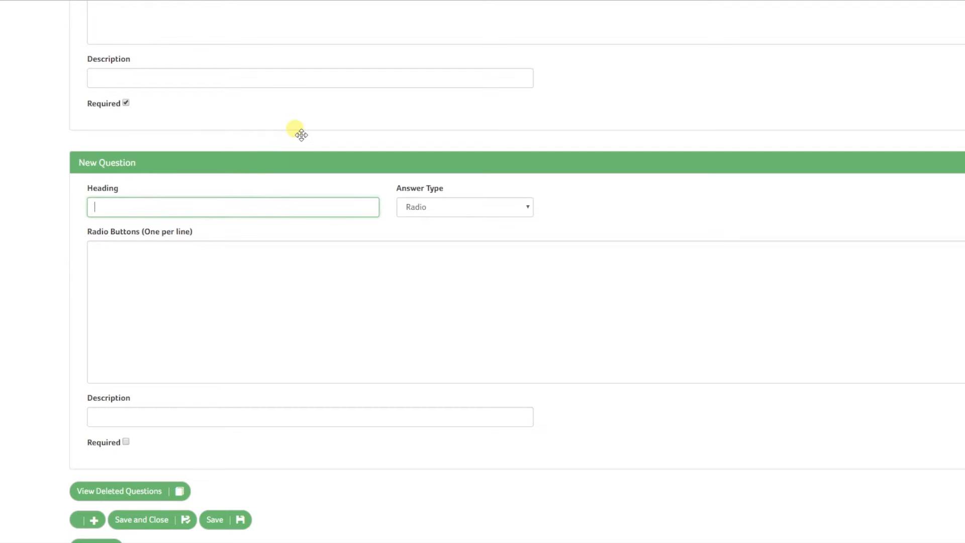
type("What")
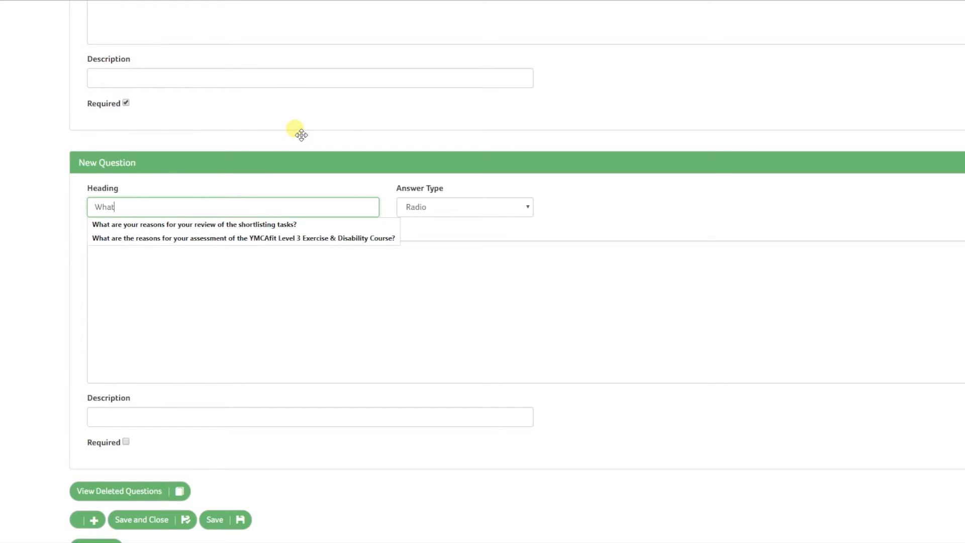
type(" is the")
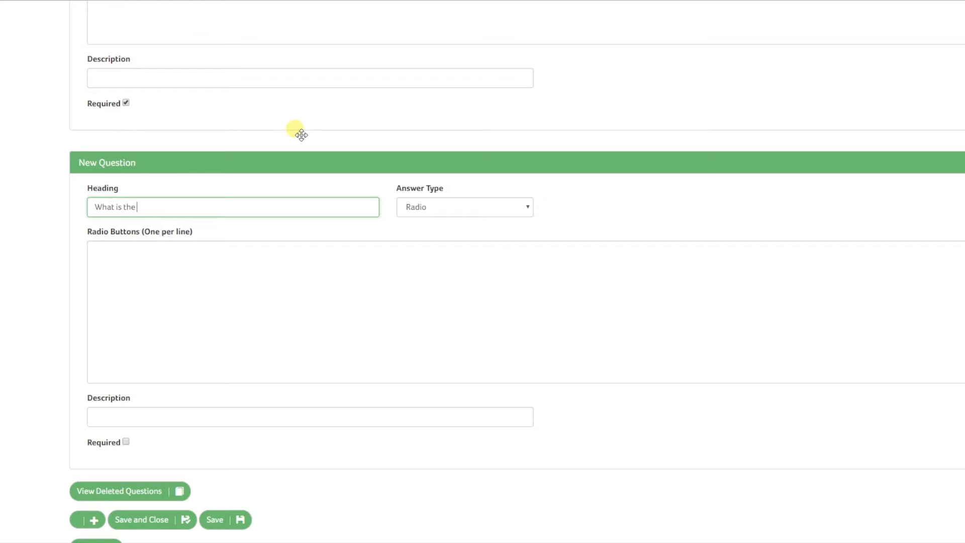
type(" distance from the earth to the moon?")
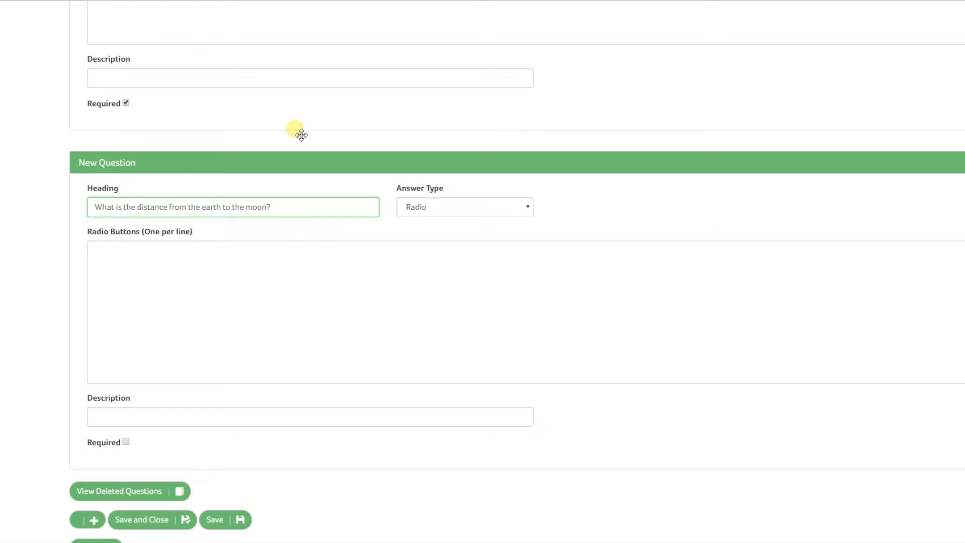
- Give the moon question radio options 10 miles, 1000 miles and 1,000,000 miles, with the description "For example 1000 miles", and make it required
left_click(250, 258)
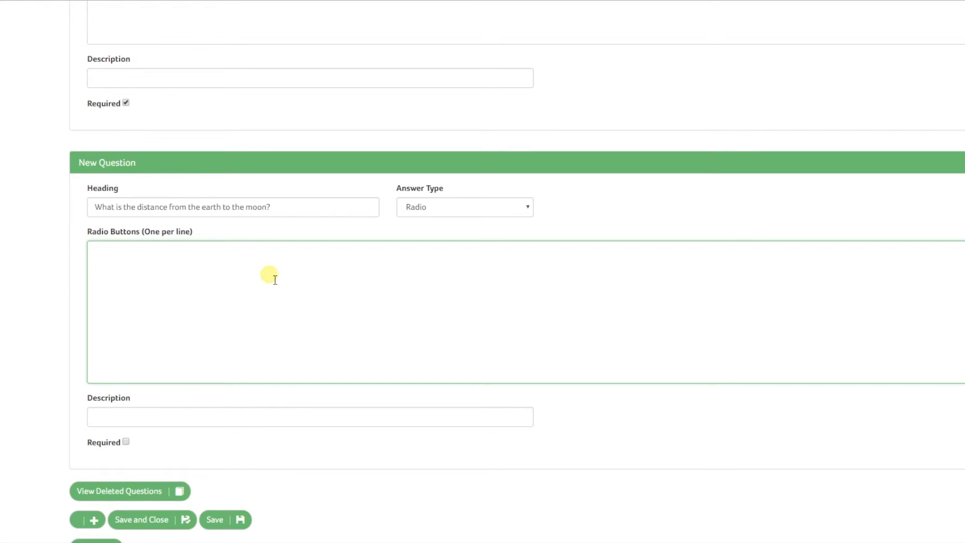
type("10 miles 1000 miles 1,000,000 miles")
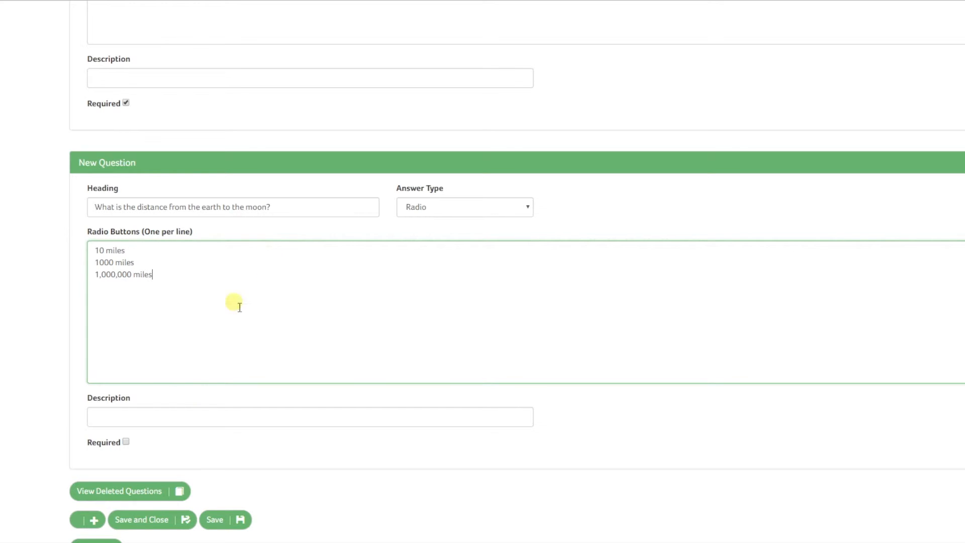
left_click(192, 415)
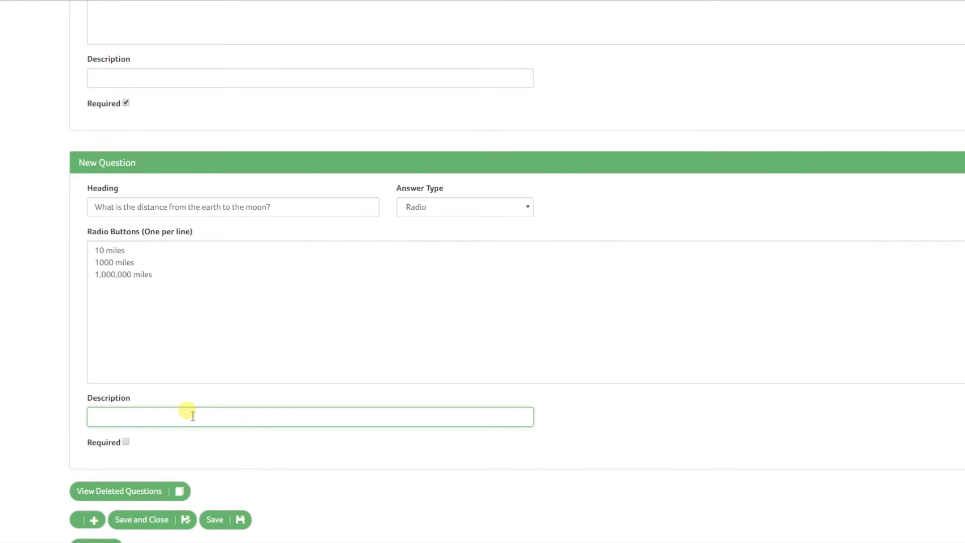
type("For example 100")
left_click(125, 441)
- Add a Dropdown question headed "What is your favourite food?" with the options Ice cream, Pizza and Broccoli
scroll(151, 432, "down", 2)
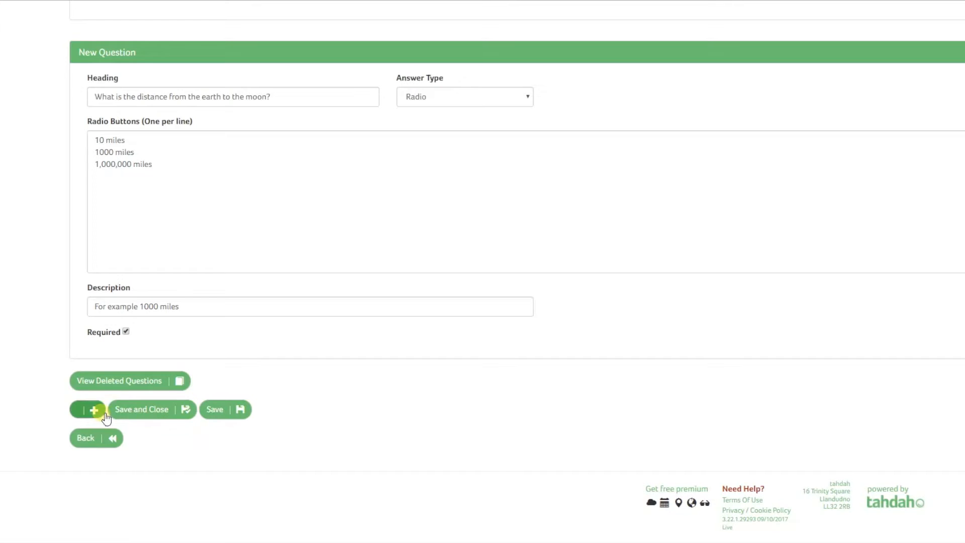
left_click(93, 409)
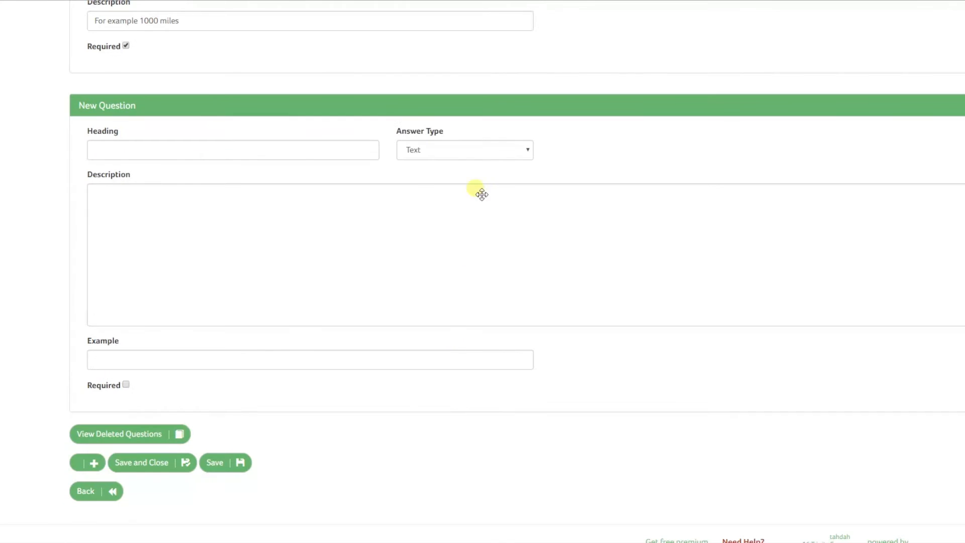
left_click(478, 151)
left_click(478, 217)
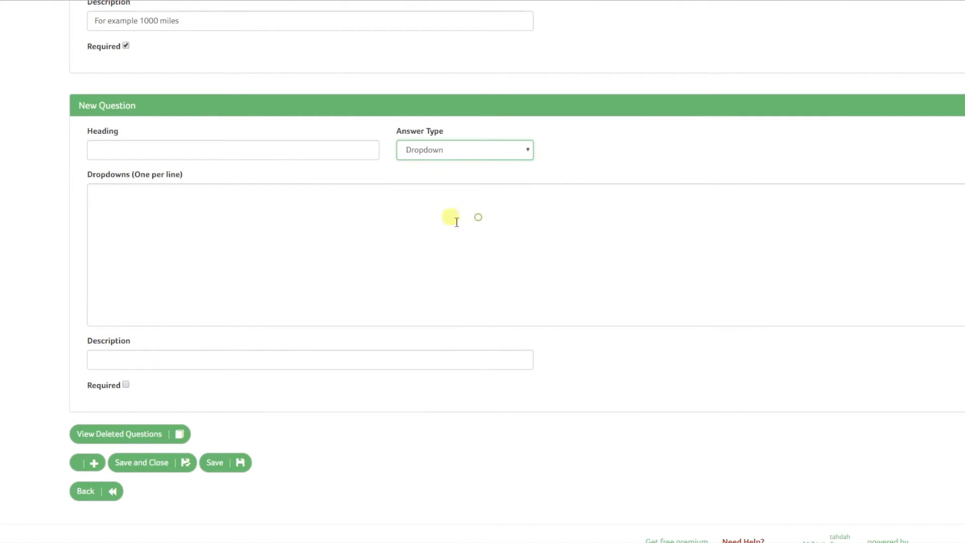
left_click(261, 153)
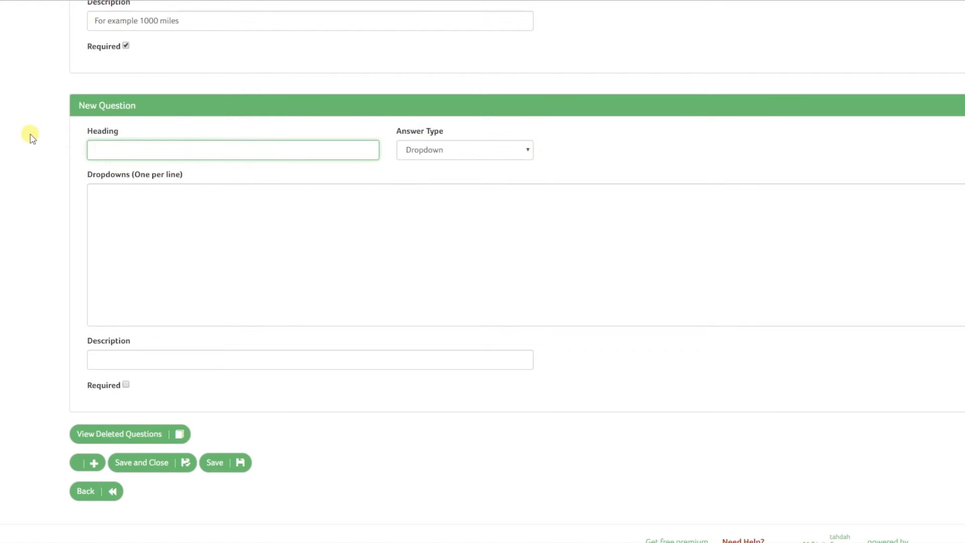
type("What is your favourite food?")
left_click(134, 201)
type("Ice cream")
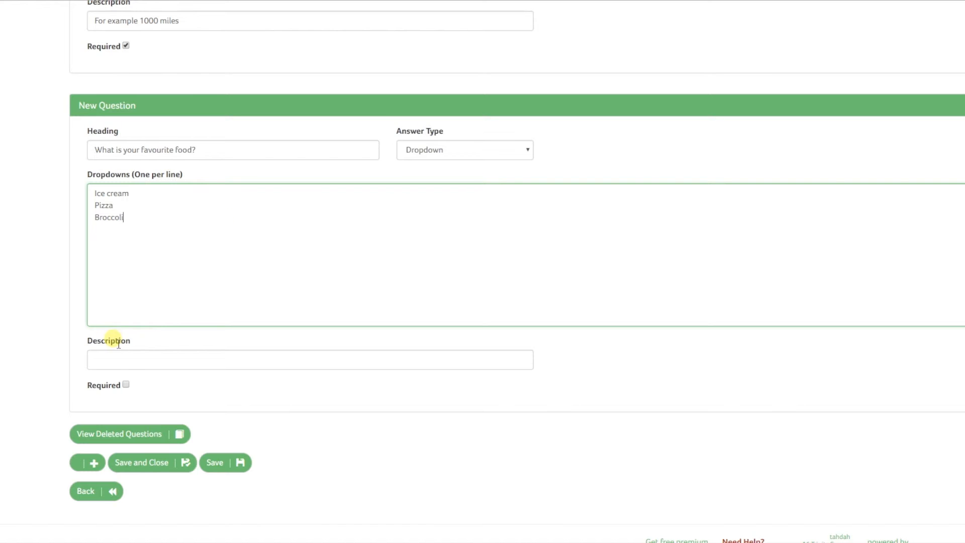
- Add a new question with the Number answer type and the heading "What is the circumference of the earth?"
scroll(157, 338, "down", 1)
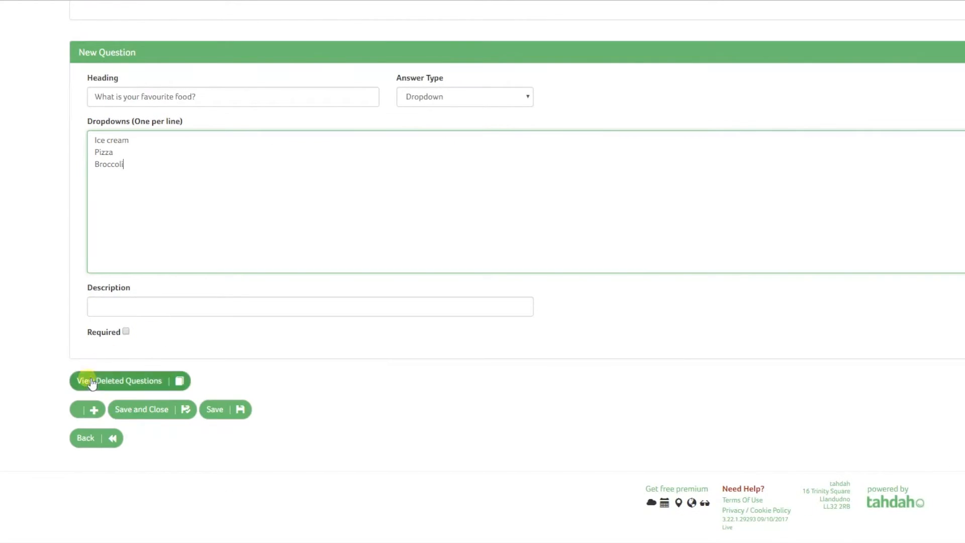
left_click(93, 429)
scroll(302, 372, "down", 2)
scroll(428, 345, "down", 4)
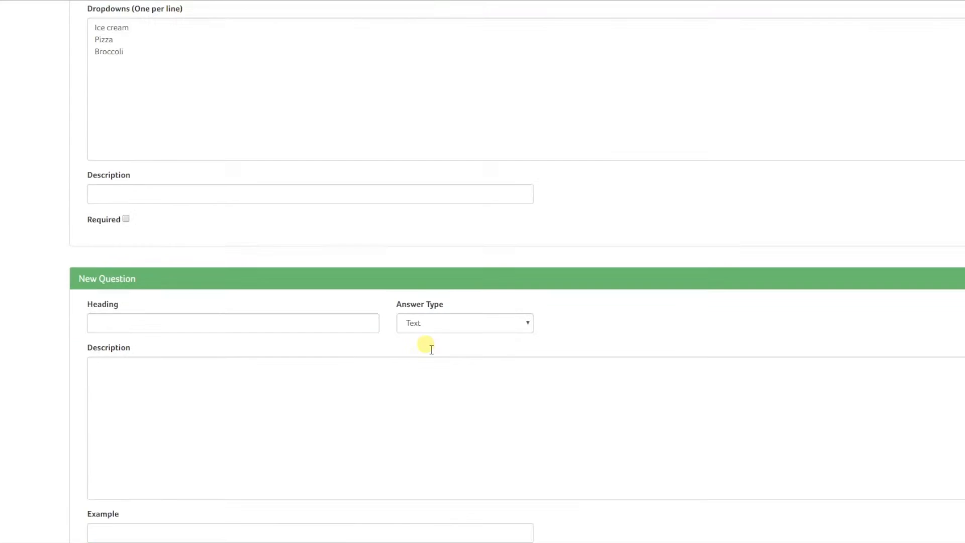
left_click(433, 149)
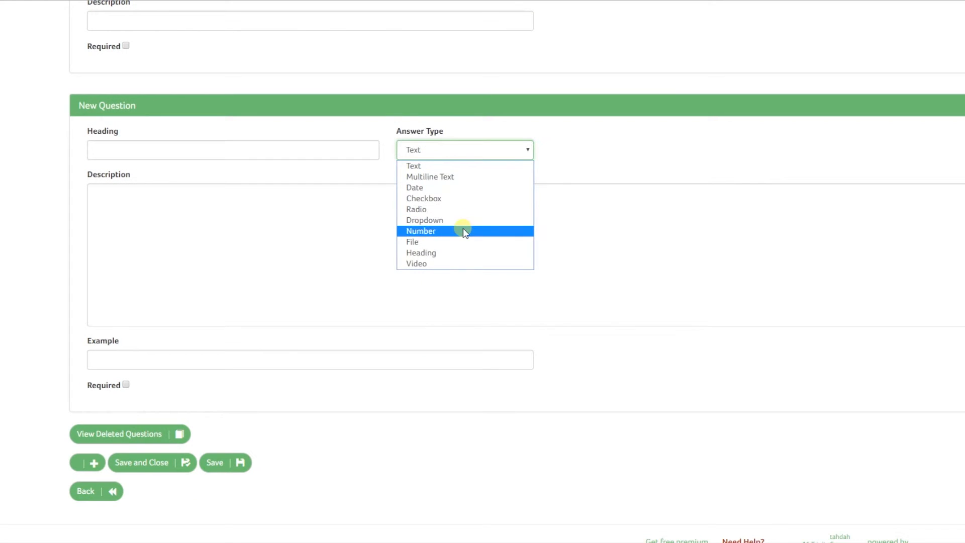
left_click(463, 231)
left_click(275, 150)
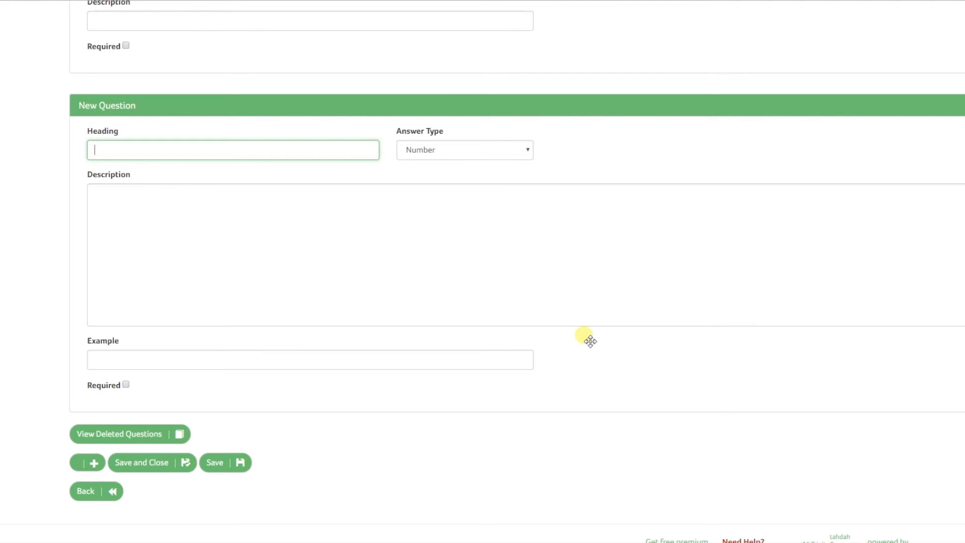
type("What os the ")
type("he circu")
type("mference ")
type("of the earth?")
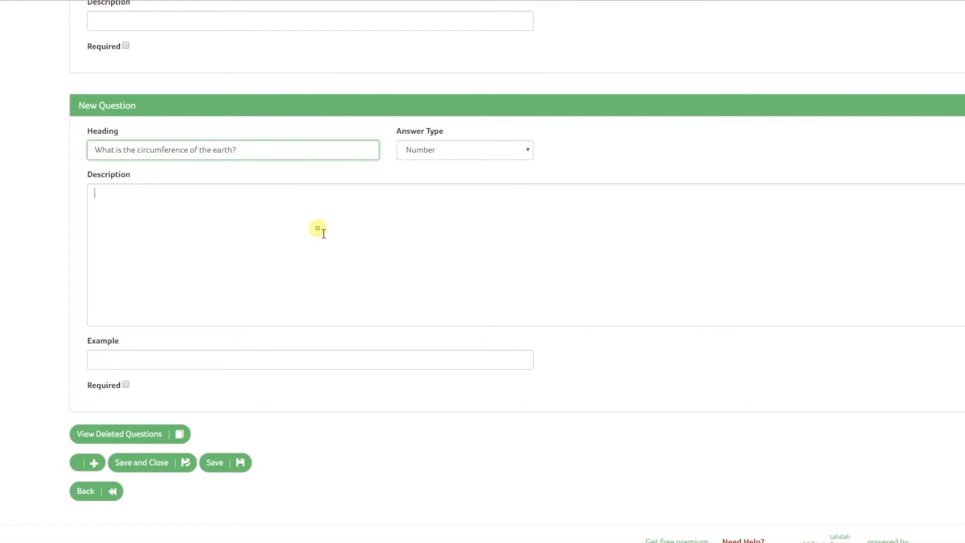
- Mark the circumference question as required and enter 1,000,000 as its example
left_click(127, 385)
scroll(234, 383, "down", 1)
left_click(117, 307)
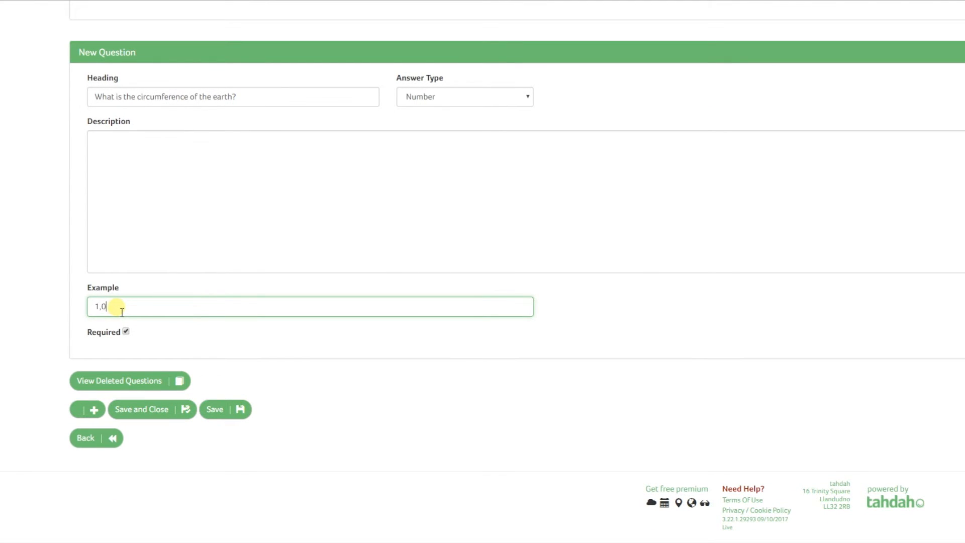
type("1,000,000")
- Add a new question with the File answer type and the heading "Upload an image of yourself", and mark it as required
left_click(94, 409)
scroll(304, 390, "down", 5)
left_click(485, 154)
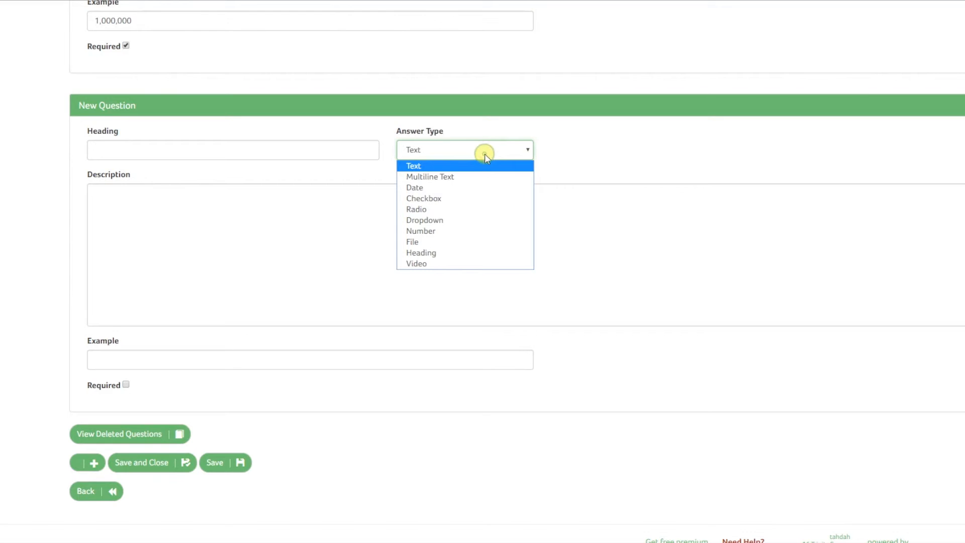
left_click(456, 242)
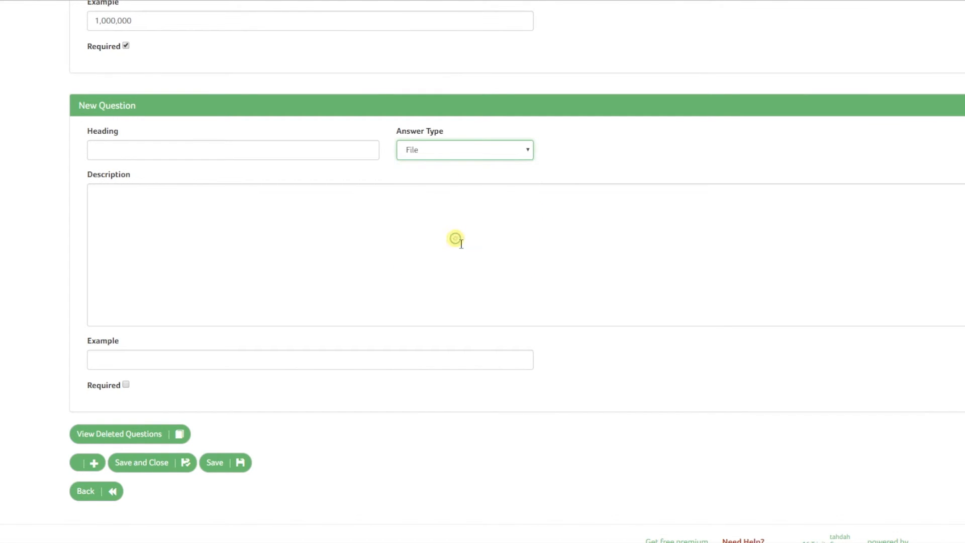
left_click(207, 154)
type("Upload an image ")
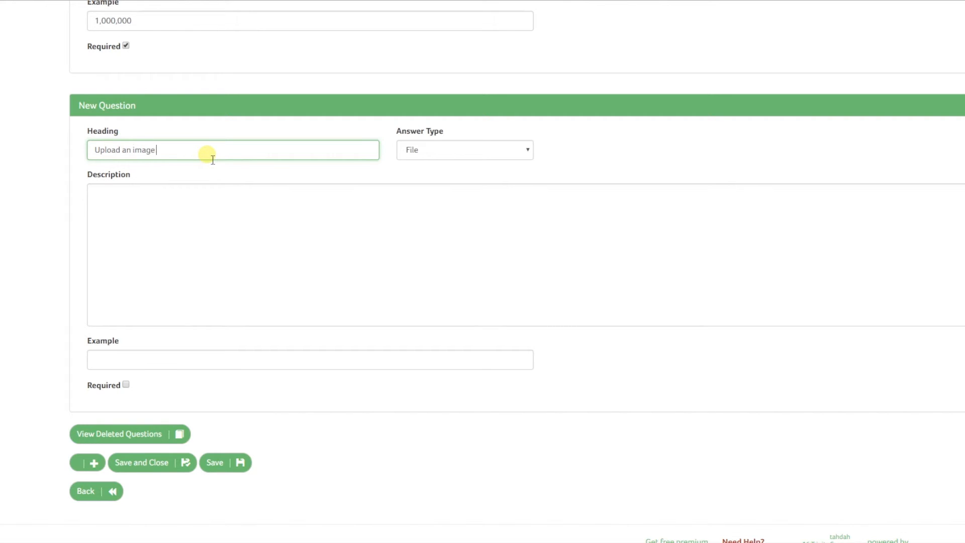
type("of yourself")
left_click(196, 236)
left_click(126, 385)
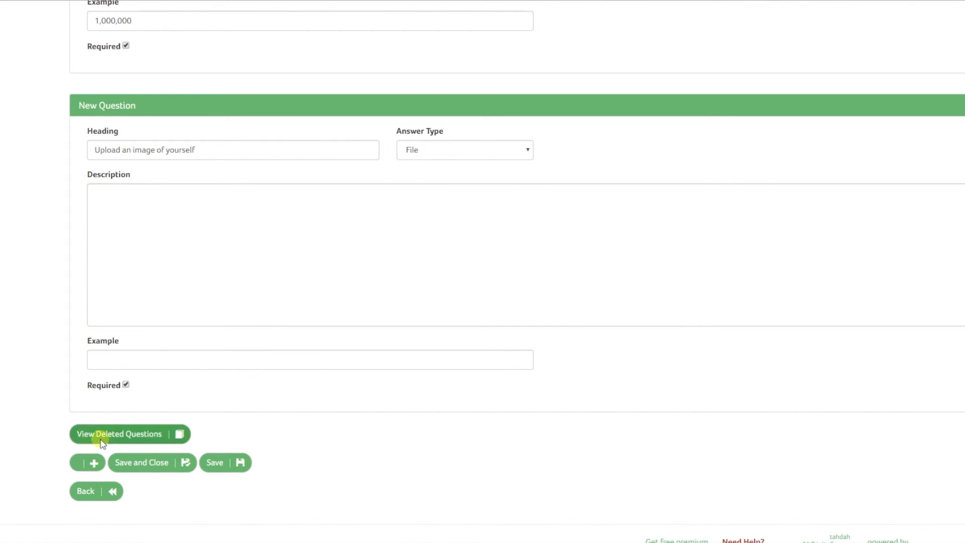
- Add a new question with the Video answer type and the heading "Upload your video CV", and mark it as required
left_click(90, 462)
scroll(302, 265, "down", 7)
left_click(464, 153)
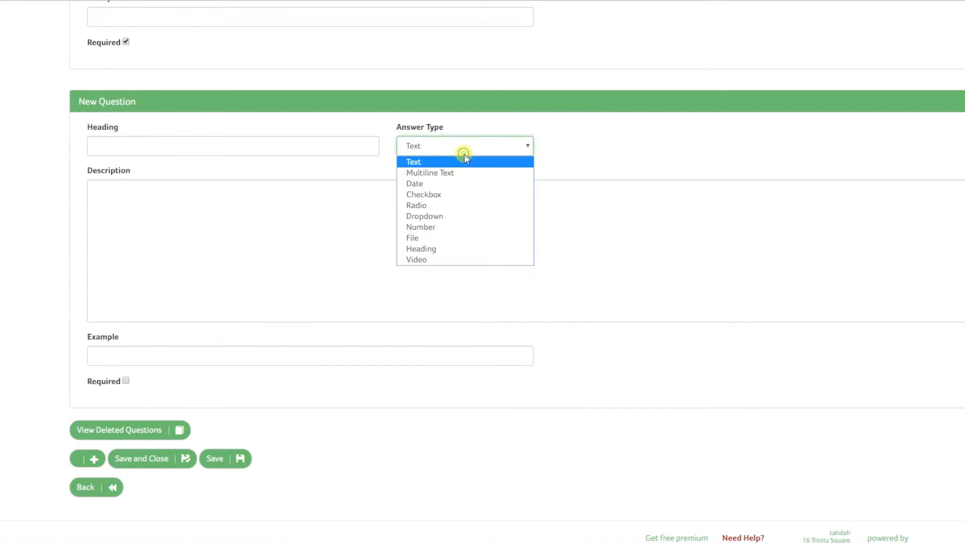
left_click(450, 260)
left_click(229, 146)
type("Upload your video")
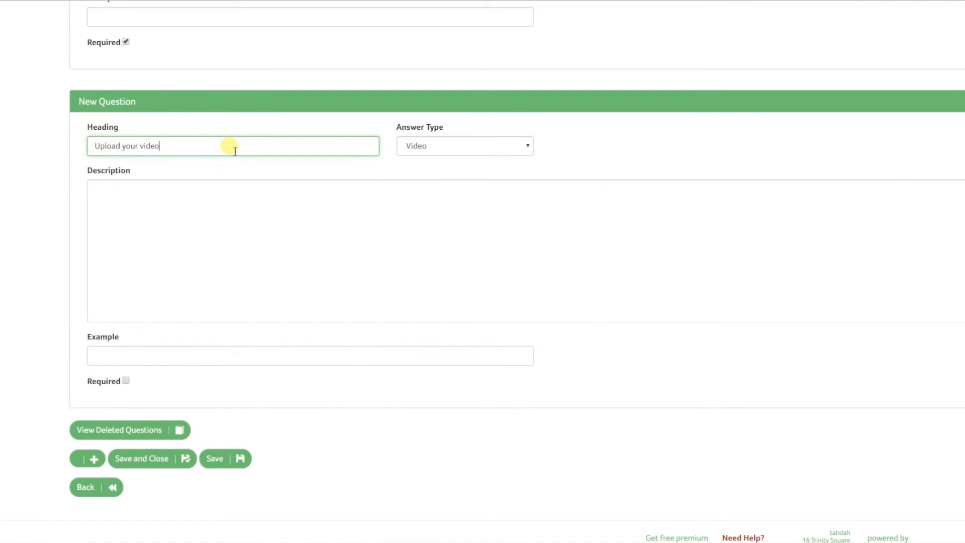
type(" CV")
left_click(254, 284)
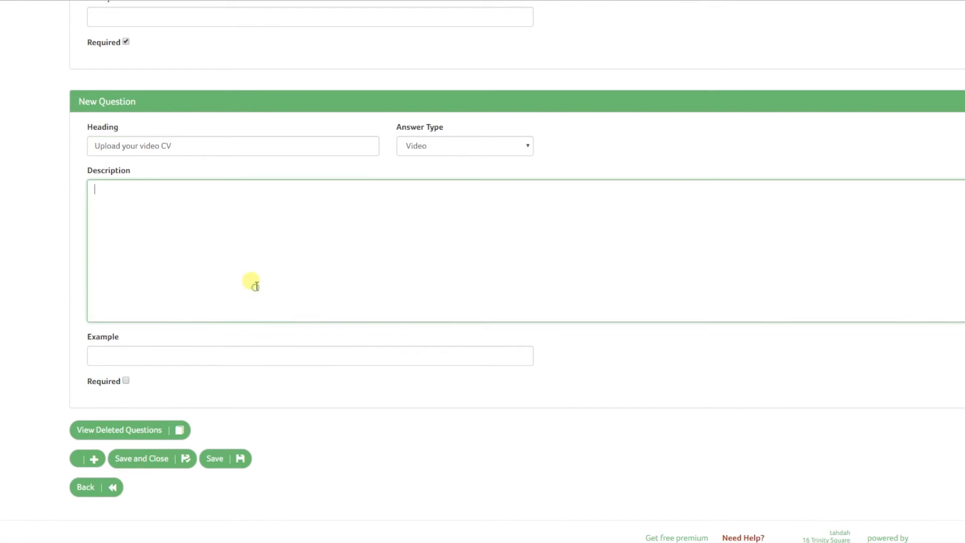
left_click(170, 355)
left_click(205, 382)
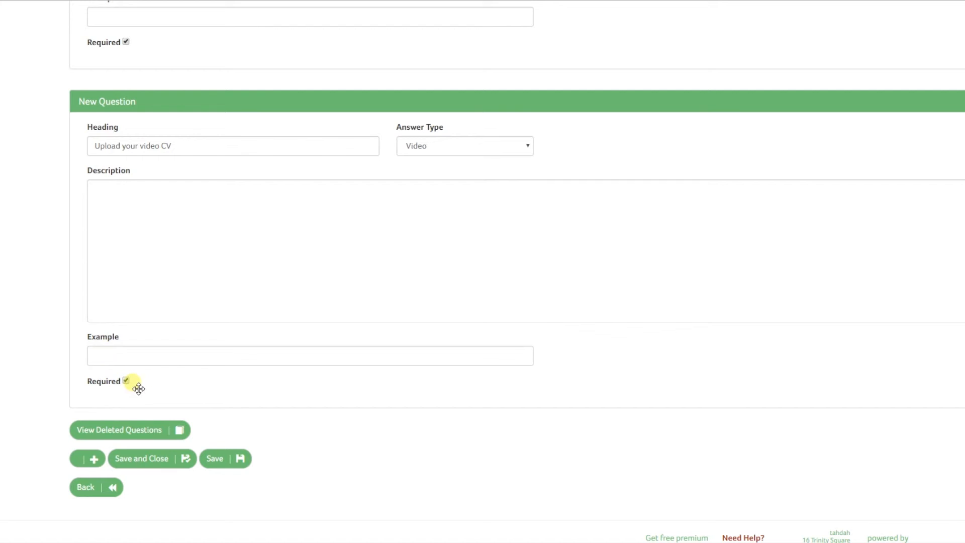
- Make both the image upload and video CV questions optional and save the form's questions
left_click(126, 42)
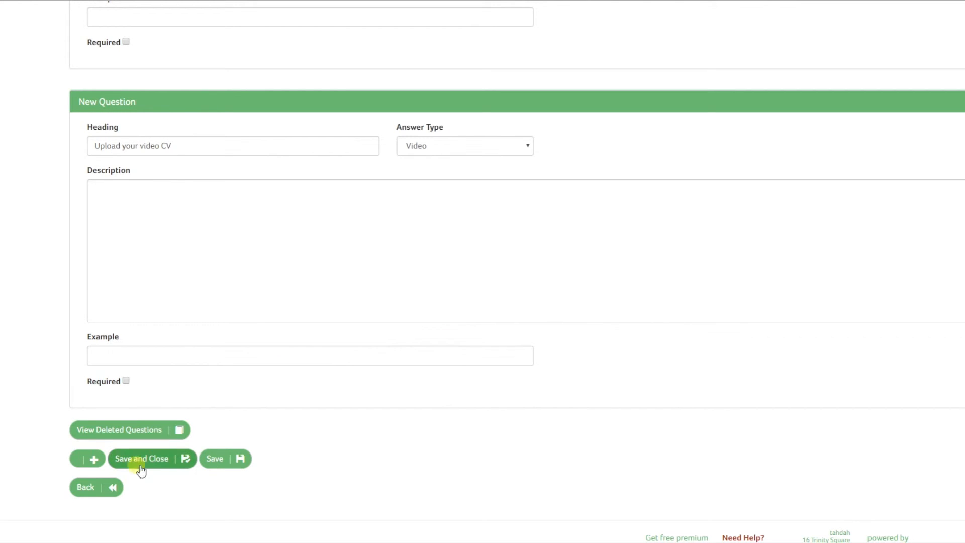
left_click(224, 462)
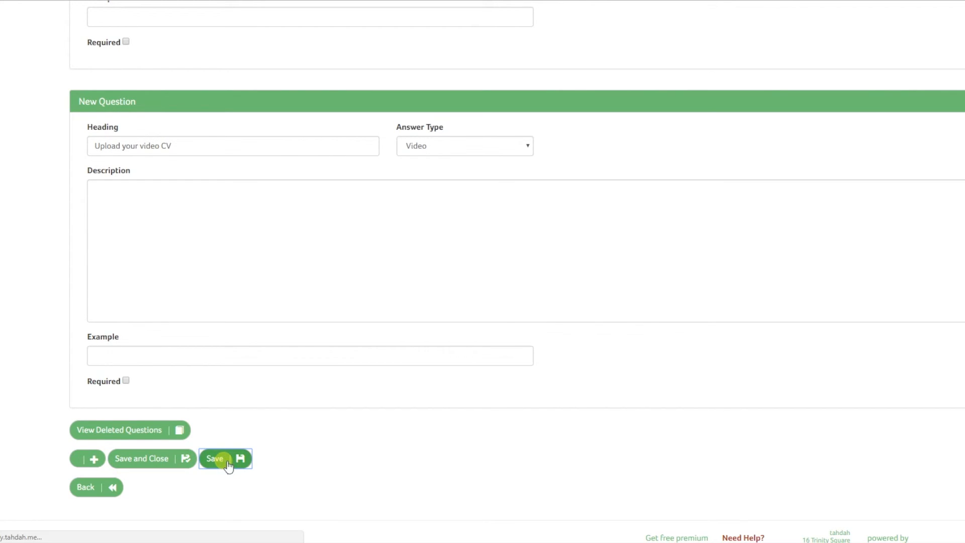
- Review the saved list of questions and open the demo version of the form
scroll(511, 216, "down", 4)
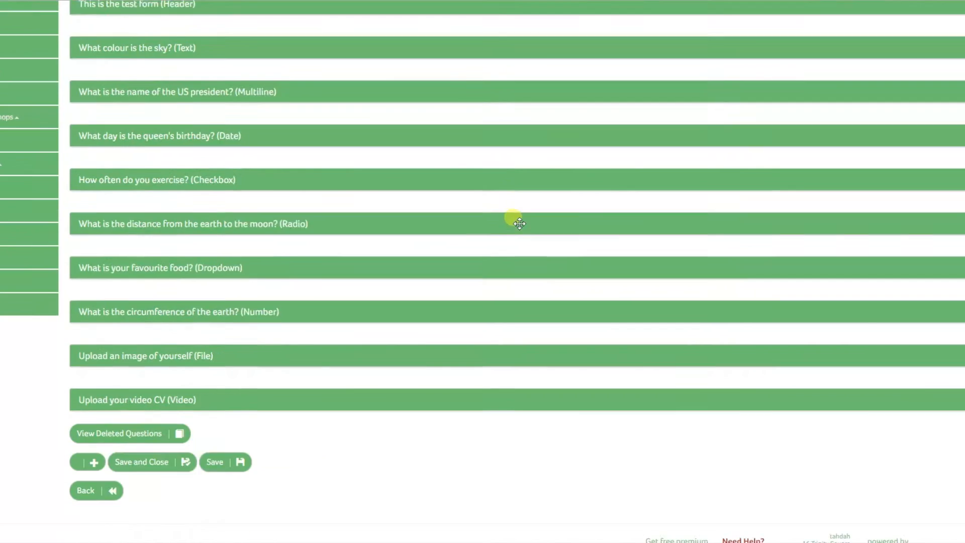
scroll(519, 221, "up", 5)
scroll(521, 200, "down", 5)
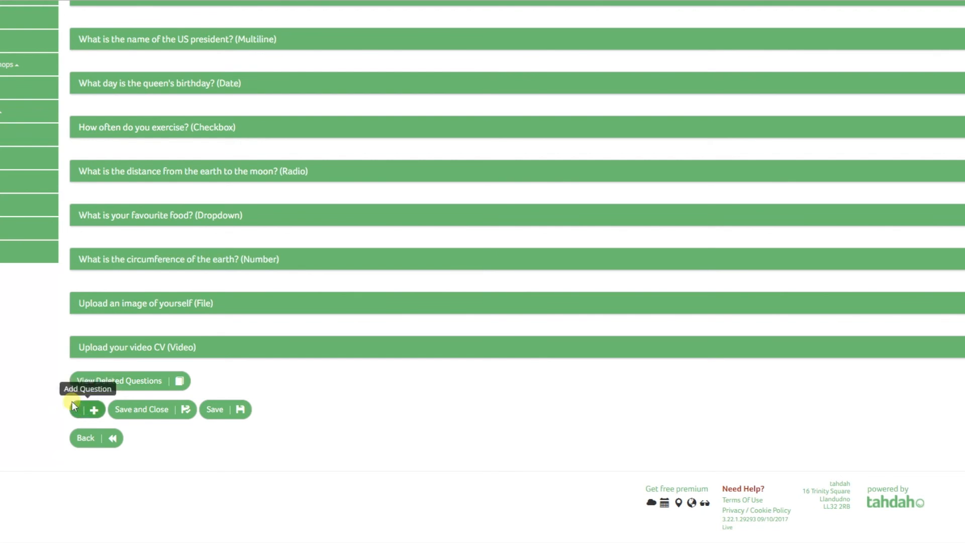
scroll(382, 394, "up", 6)
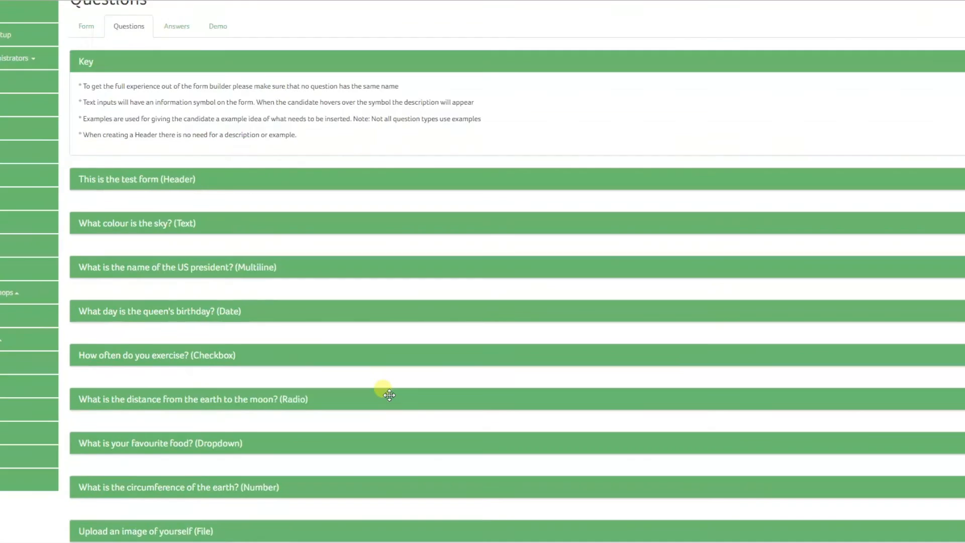
left_click(219, 86)
left_click_drag(79, 125, 317, 126)
left_click(318, 126)
scroll(318, 126, "down", 1)
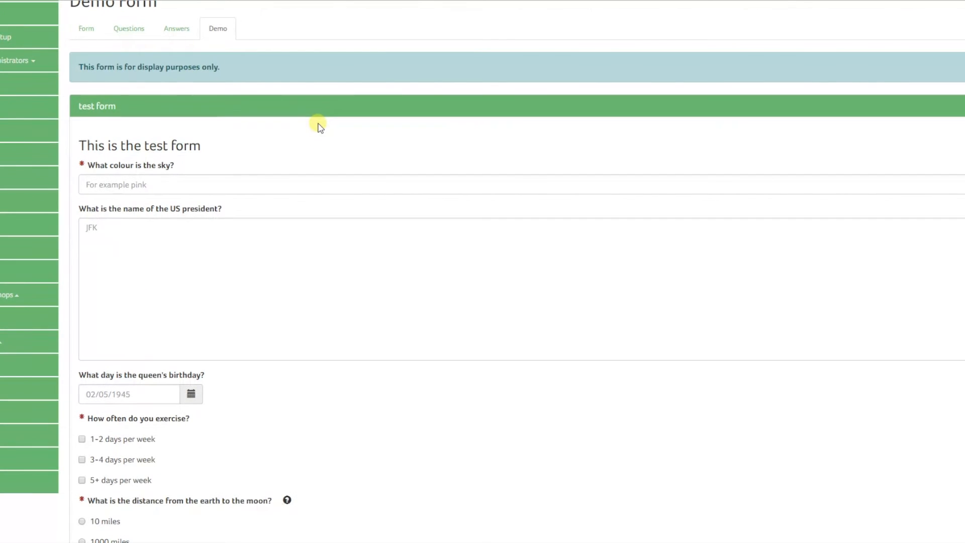
- Answer the demo's sky colour question with "Blue" and the US president question with "Trump" and "essay question" further down
left_click(286, 184)
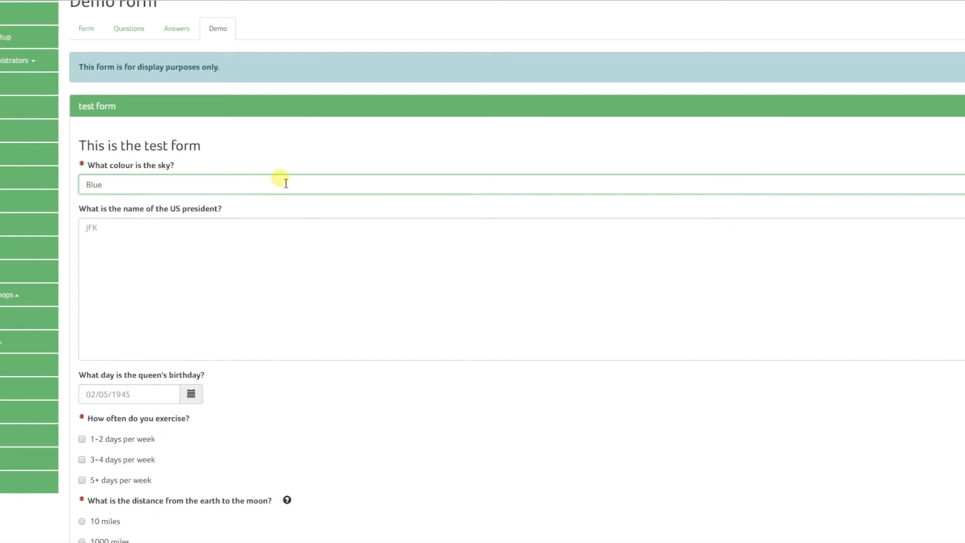
scroll(285, 183, "down", 1)
left_click(286, 183)
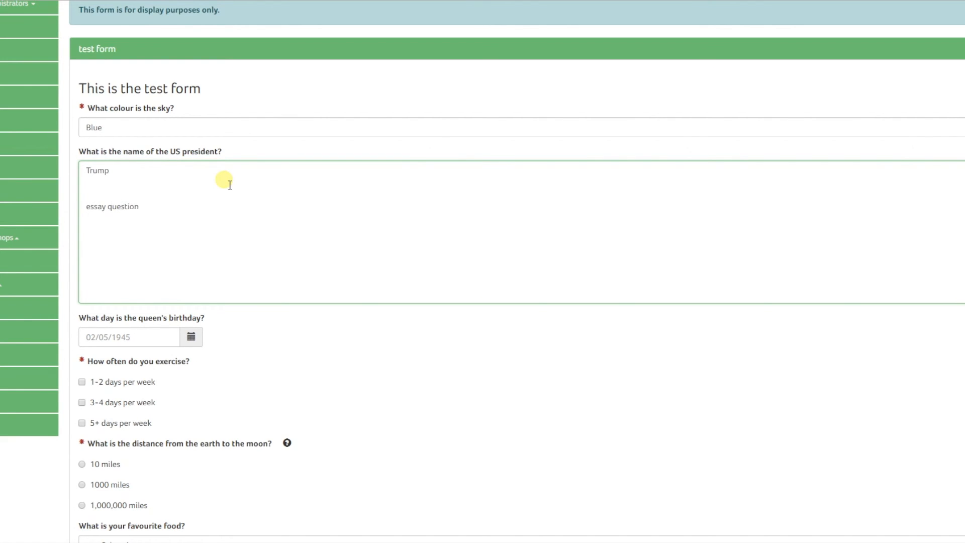
- Set the demo's answer for the queen's birthday to 20/04/2017
scroll(236, 183, "down", 5)
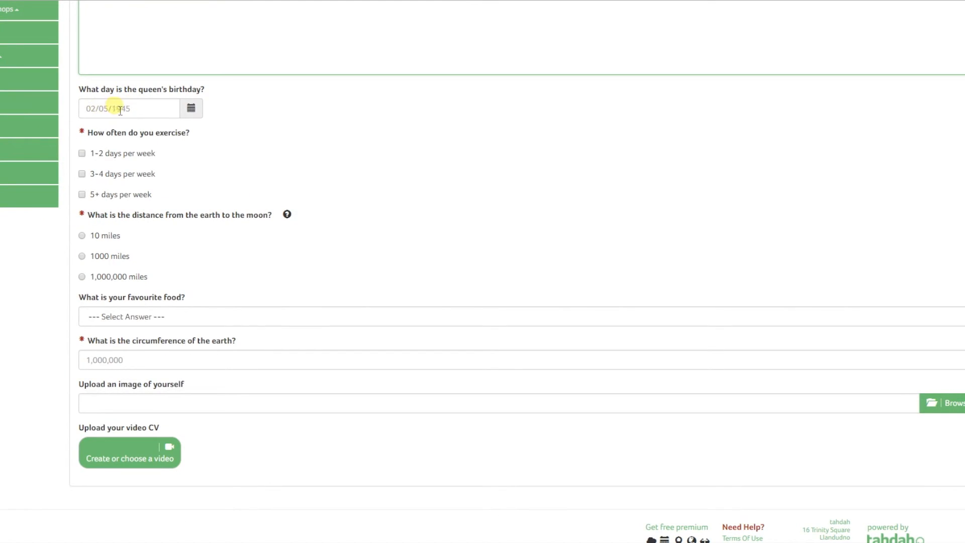
left_click(191, 108)
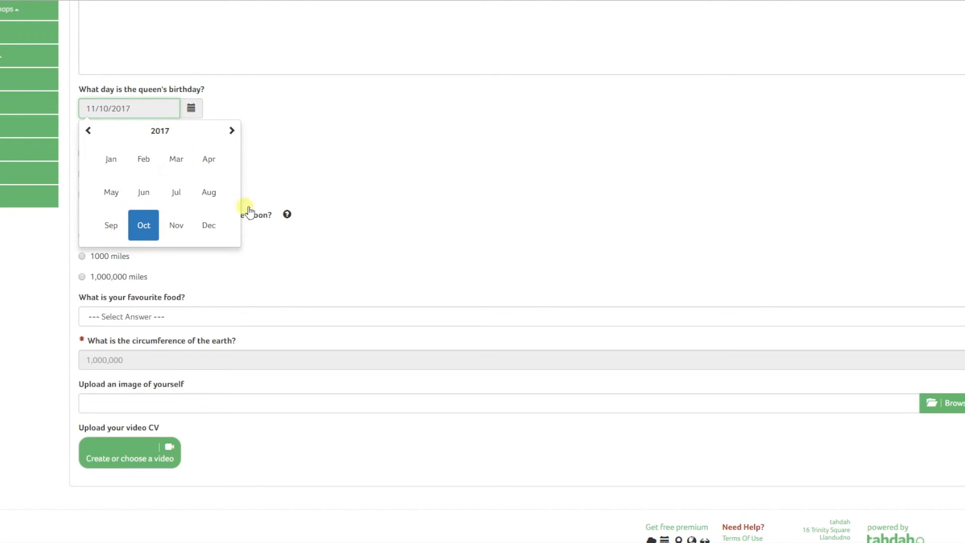
left_click(208, 160)
left_click(189, 215)
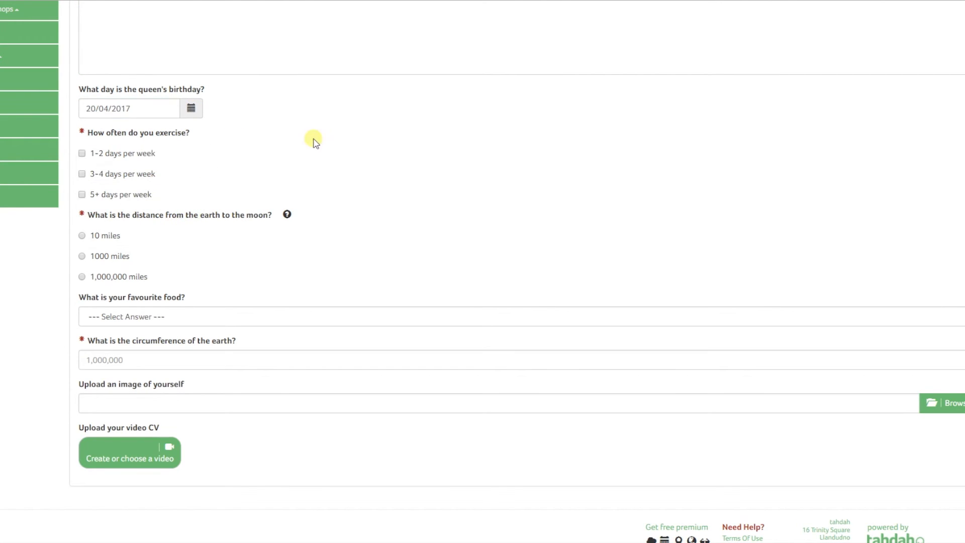
- Choose only "5+ days per week" for exercise and "1,000,000 miles" for the moon distance, and check that question's description and required hints
left_click(83, 153)
left_click(81, 174)
left_click(82, 174)
left_click(81, 152)
scroll(387, 202, "down", 1)
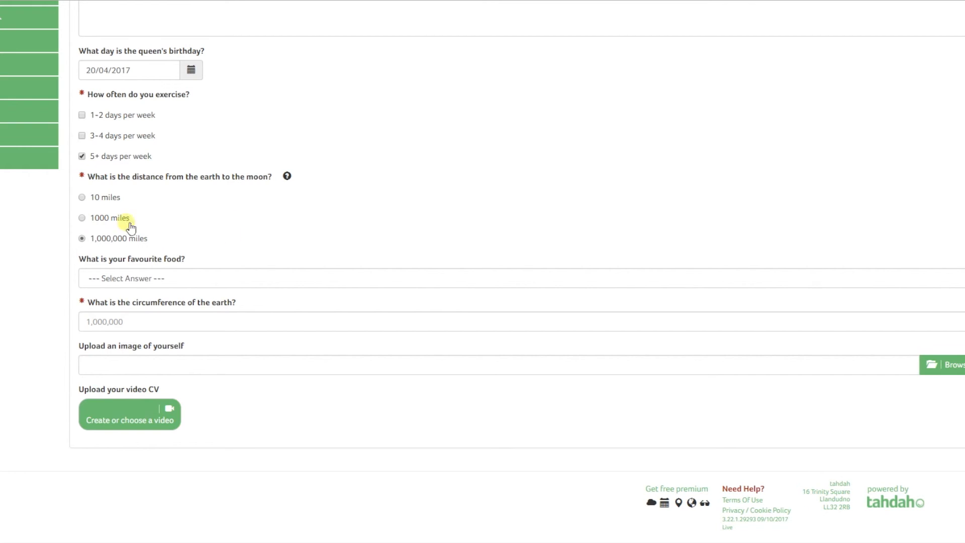
mouse_move(287, 177)
mouse_move(82, 176)
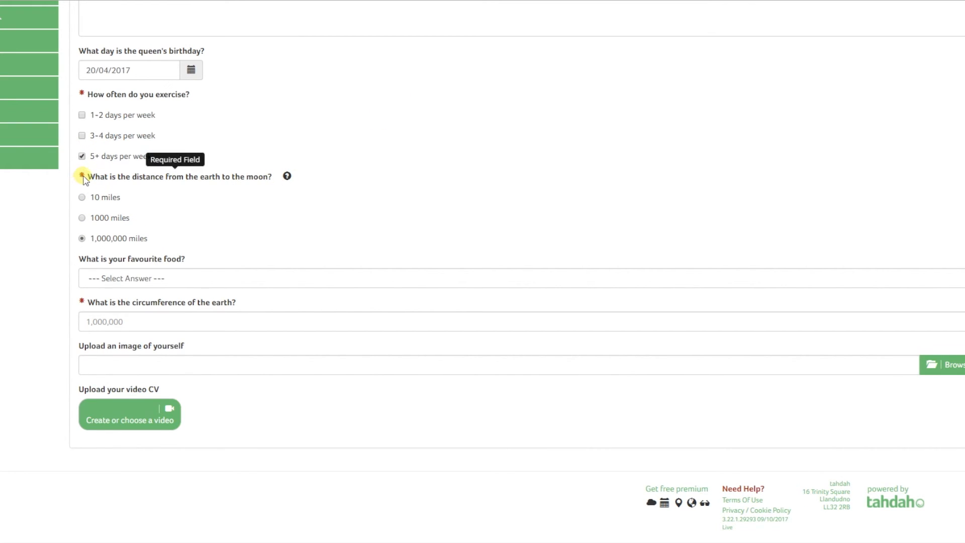
- Choose Broccoli as the favourite food and enter 5786987 as the circumference of the earth
left_click(362, 278)
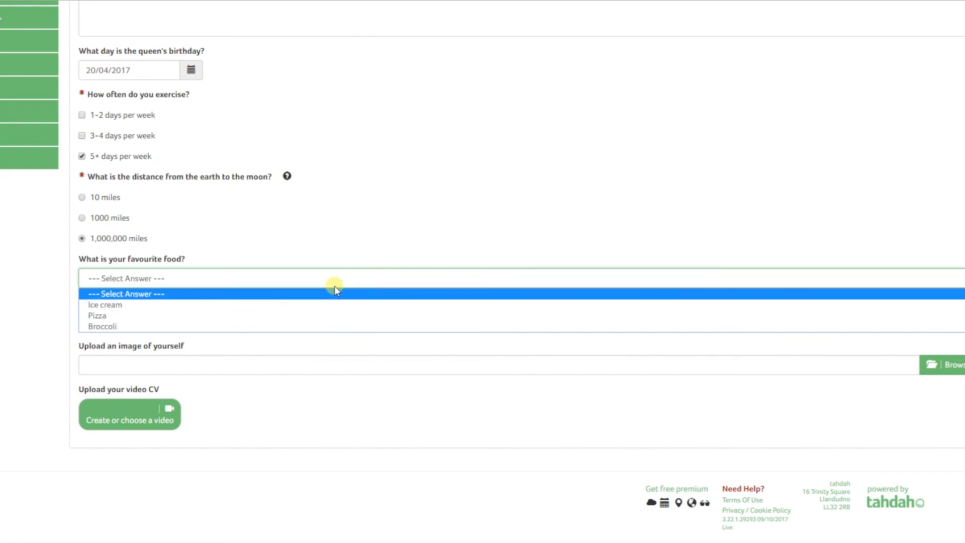
left_click(337, 326)
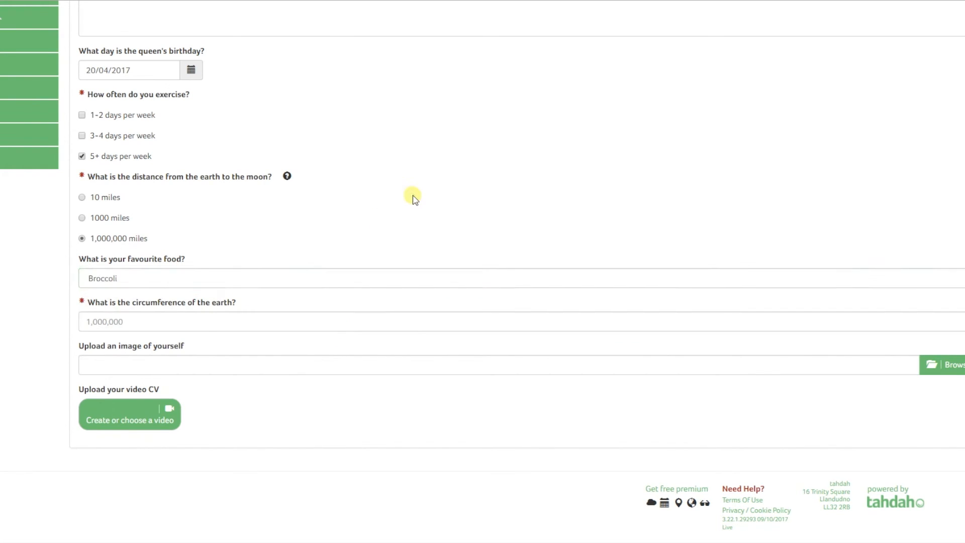
left_click(206, 330)
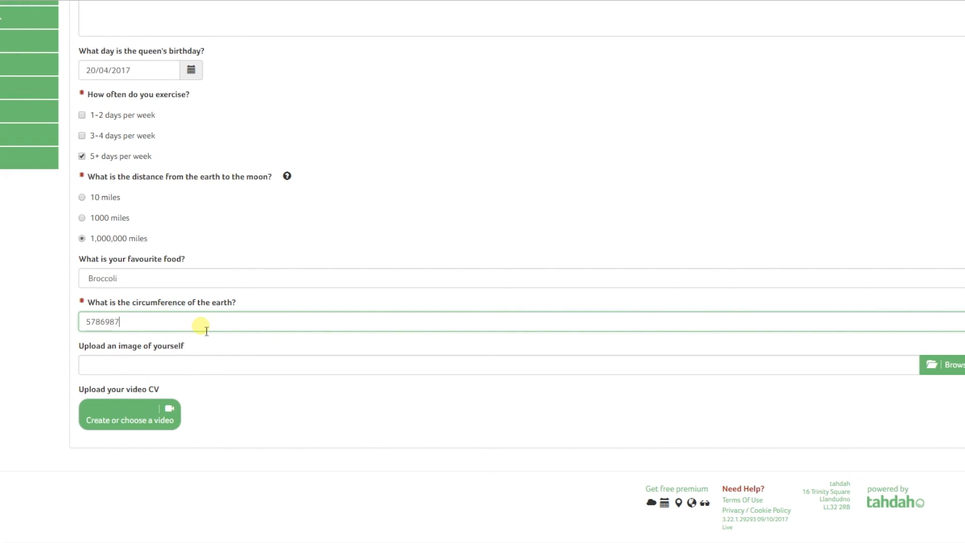
left_click(469, 157)
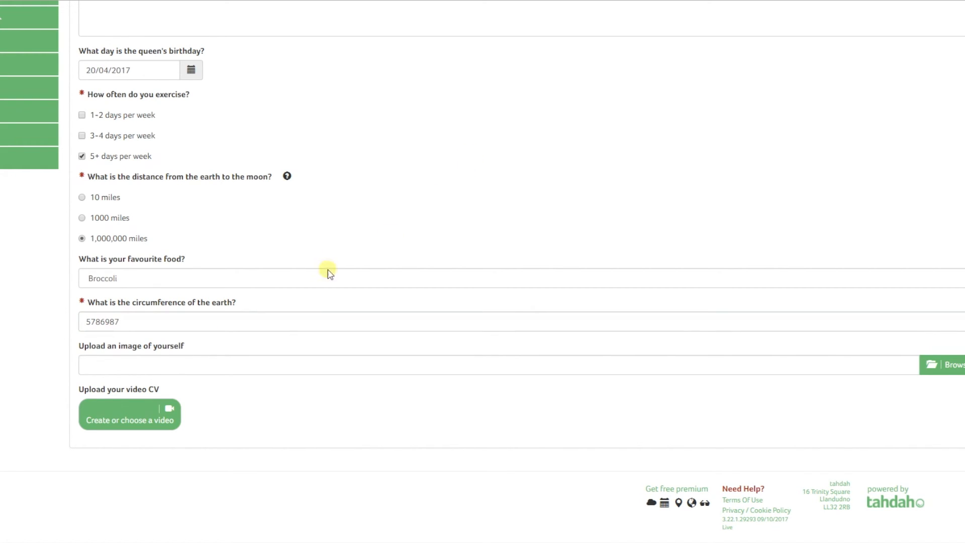
- Inspect the demo's image upload field and its video upload and recording options, leaving both without a file
left_click(232, 369)
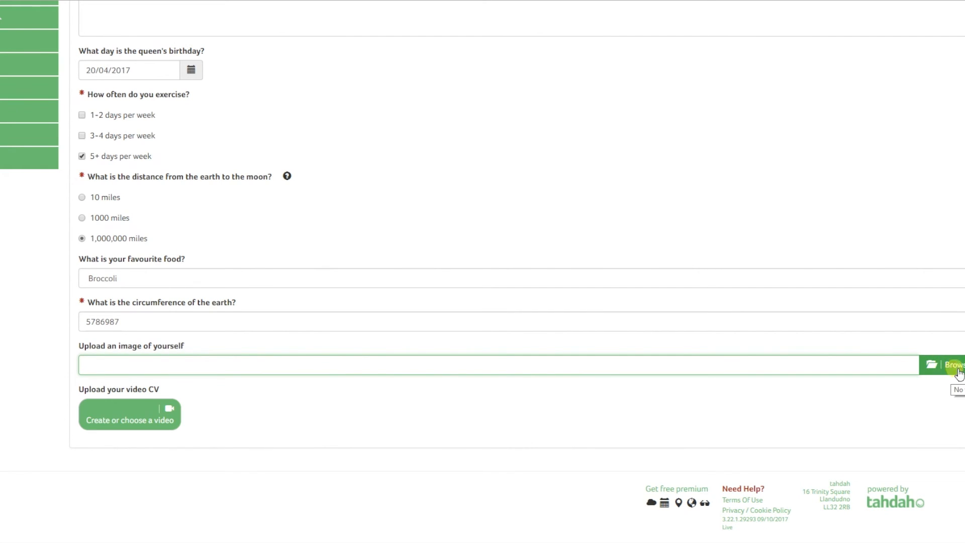
left_click(141, 412)
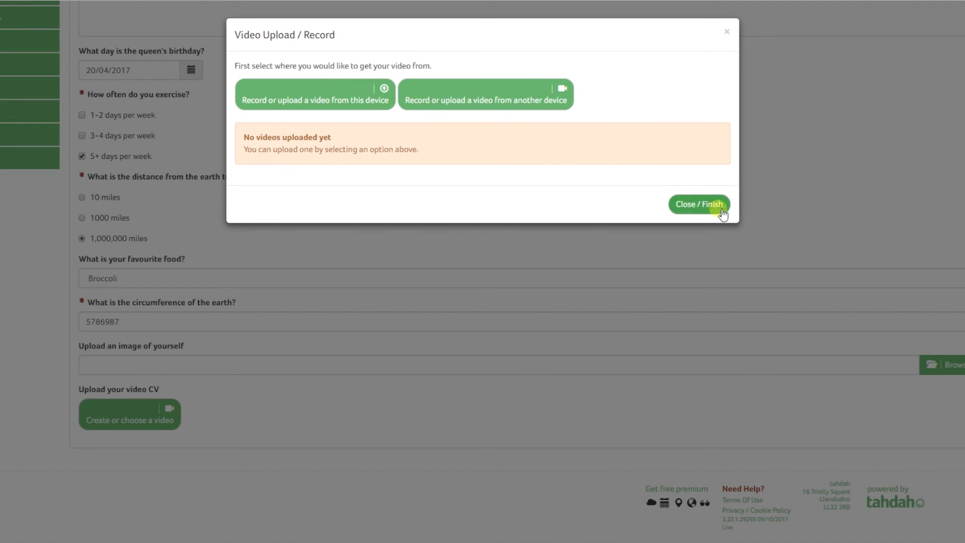
left_click(714, 206)
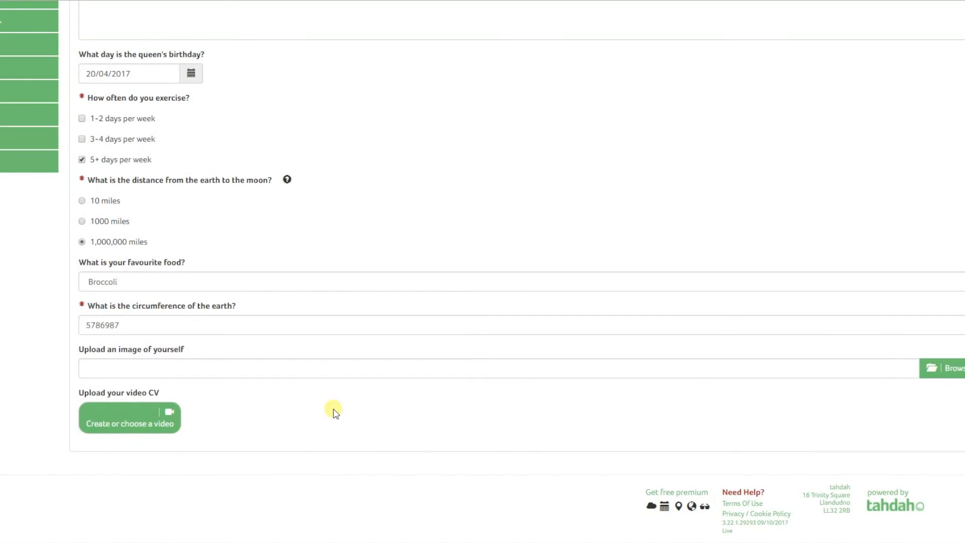
- Open the form's answers and examine the candidate search, the submission date filters and the option to download all answers
scroll(405, 394, "up", 7)
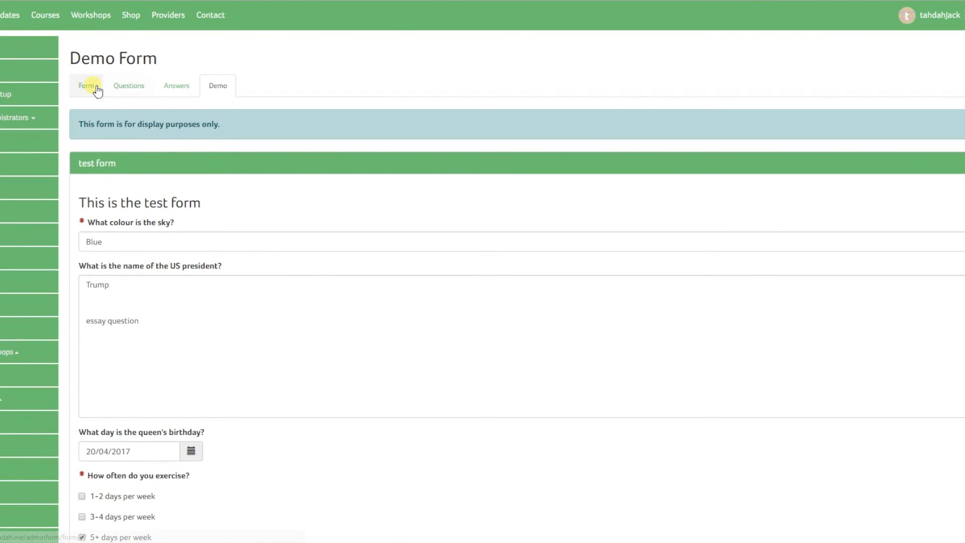
left_click(171, 88)
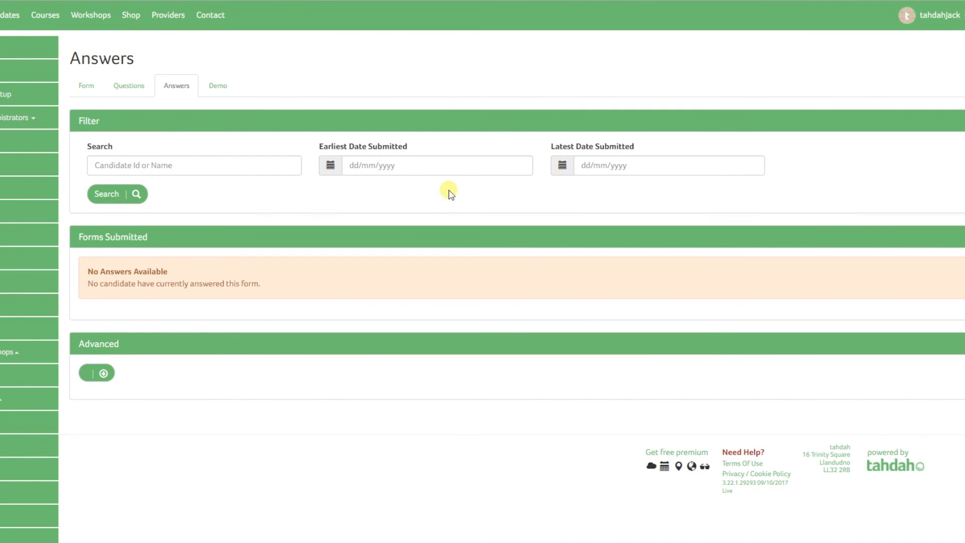
left_click(225, 165)
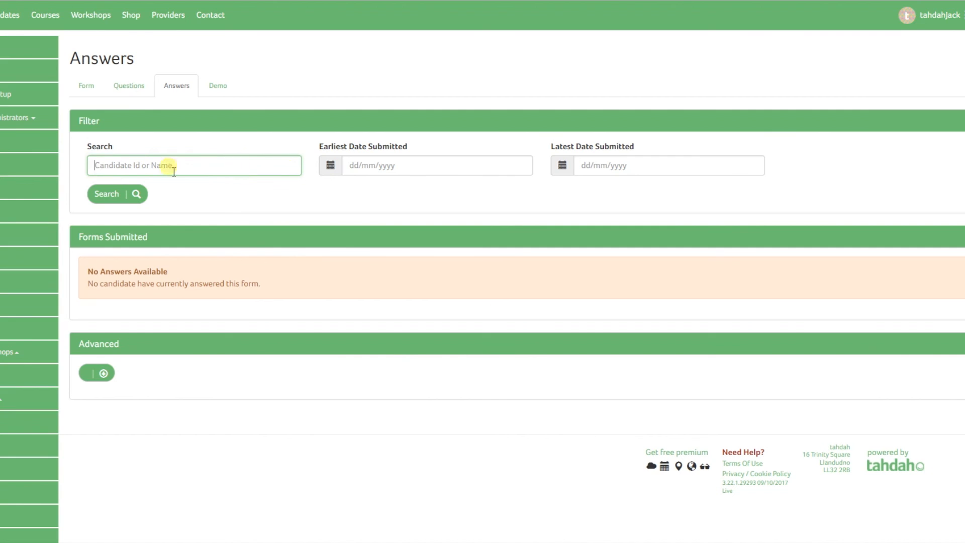
left_click(386, 164)
left_click(635, 167)
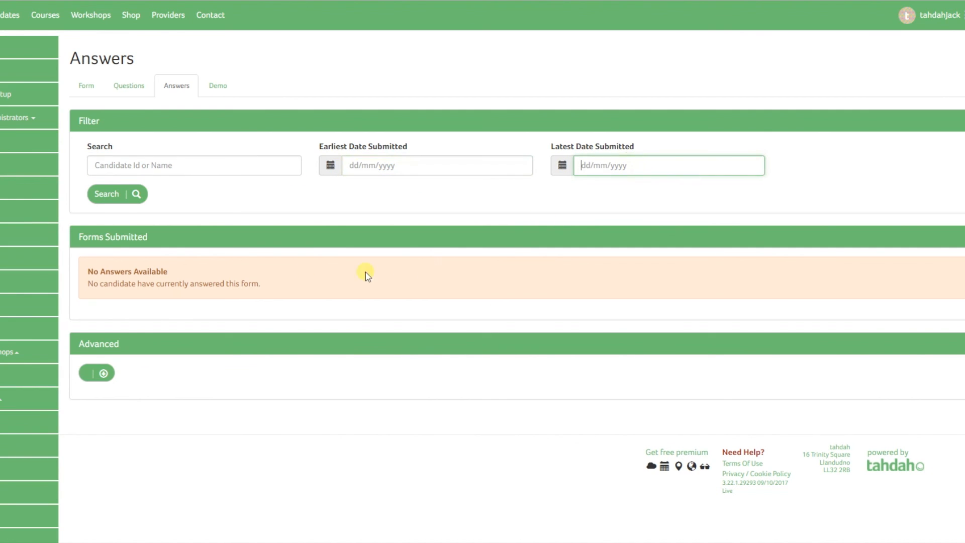
left_click(272, 403)
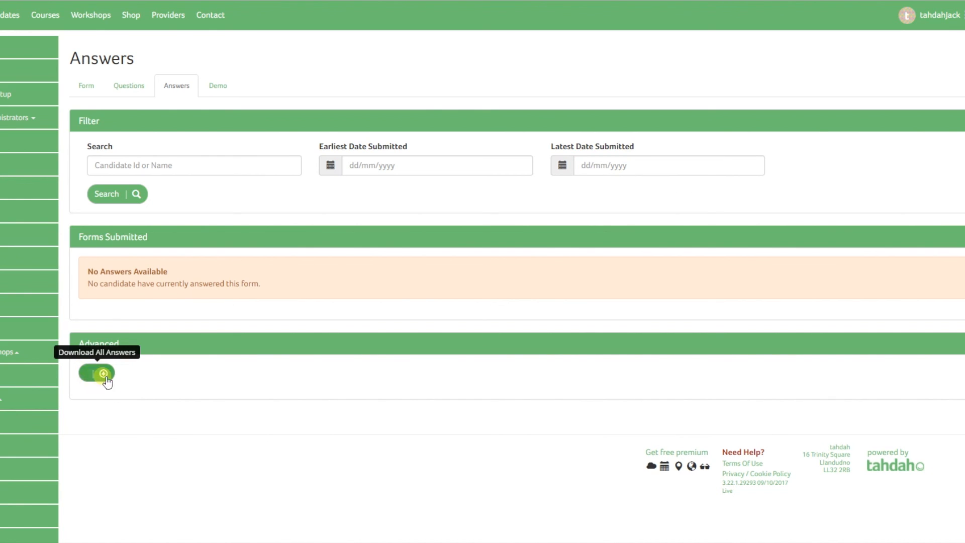
- Reopen the form's details and review its settings, result options, display areas and the note on cloning and reactivating the form
left_click(87, 87)
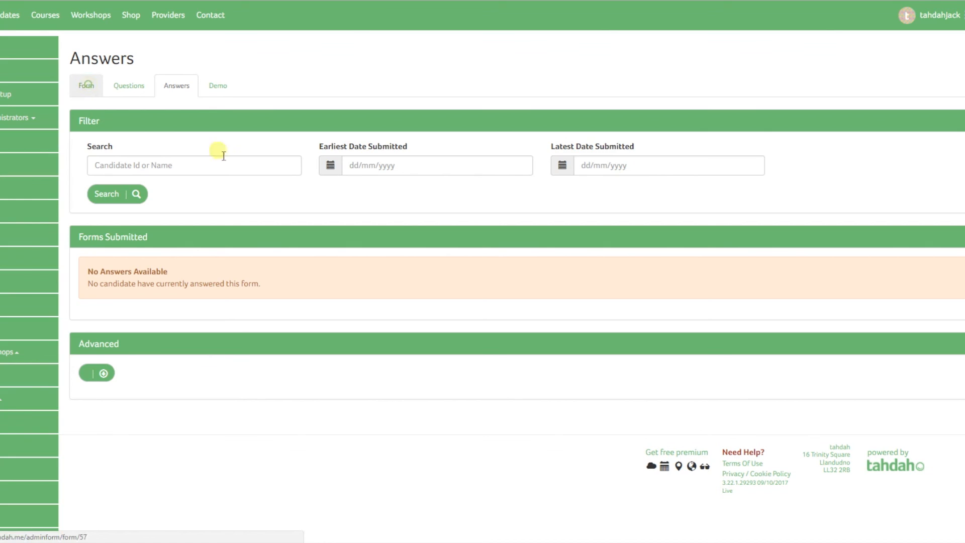
scroll(810, 242, "down", 3)
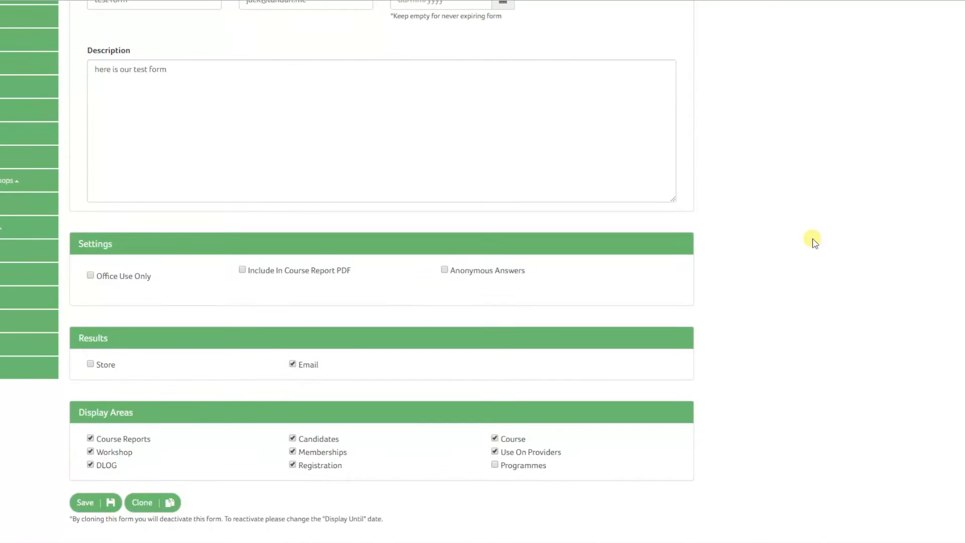
scroll(813, 239, "down", 2)
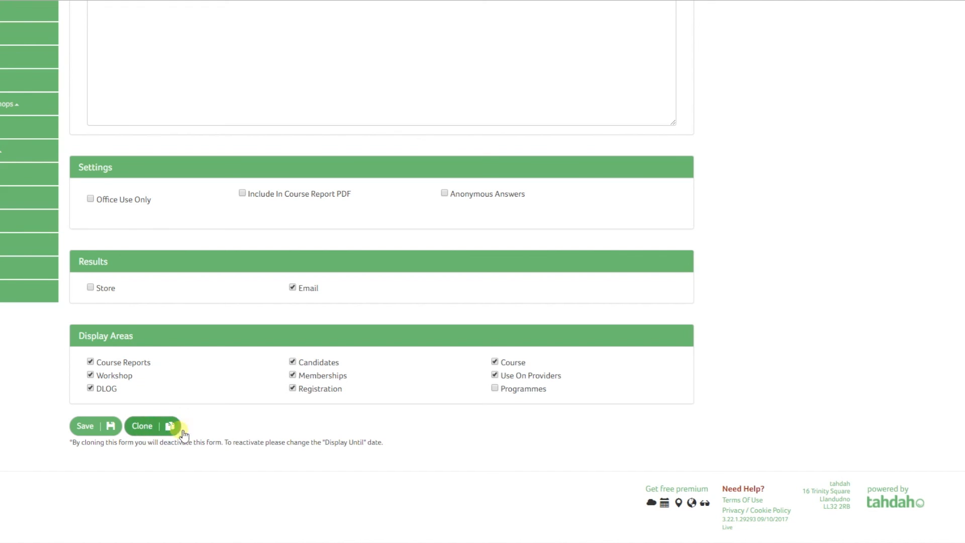
left_click_drag(78, 445, 419, 451)
left_click(419, 451)
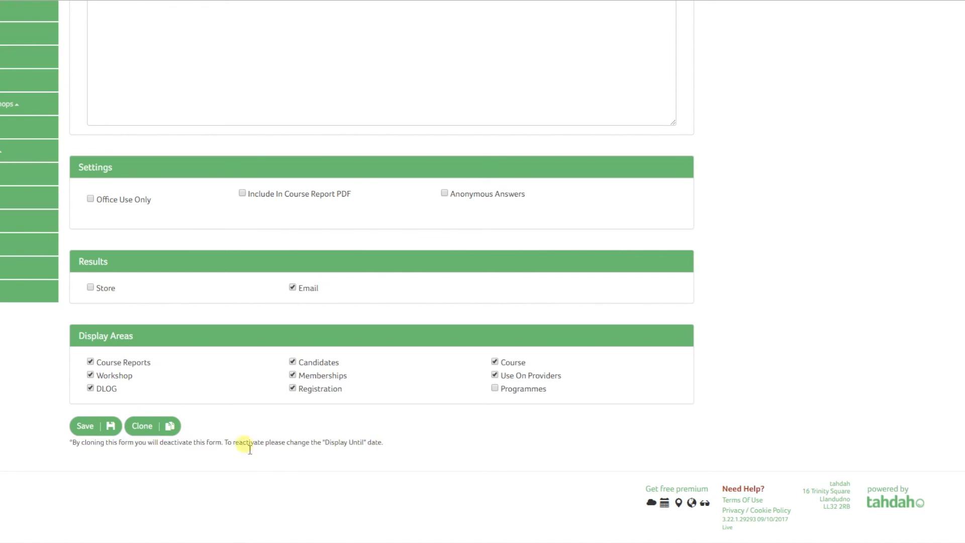
- Set the form's Display Until date to 01/02/2018 and save the form details
scroll(487, 448, "up", 5)
left_click(421, 172)
type("0")
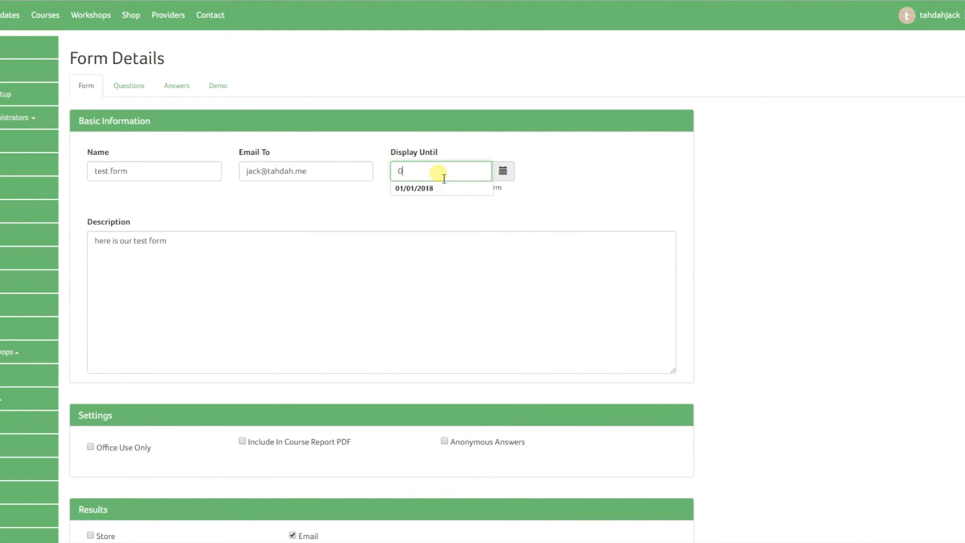
type("1/02/201")
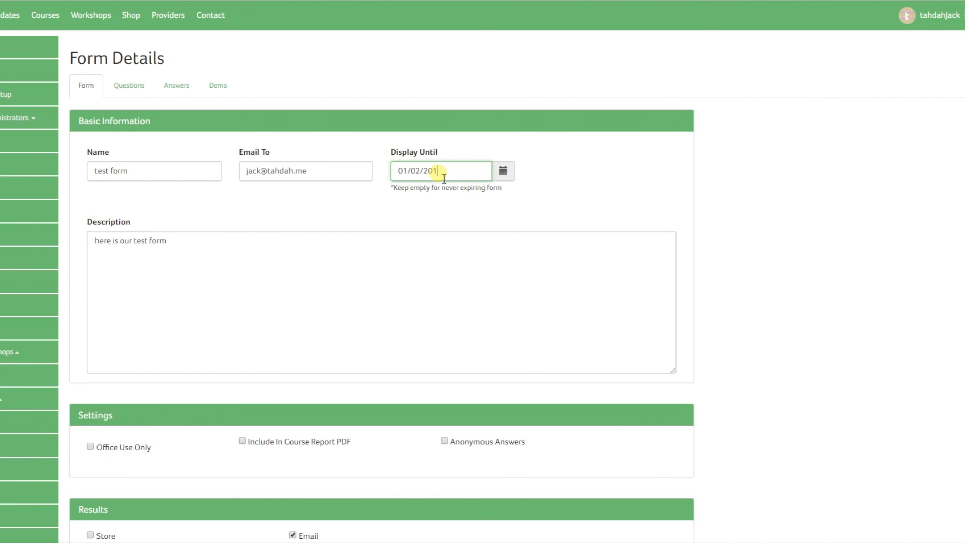
left_click(780, 190)
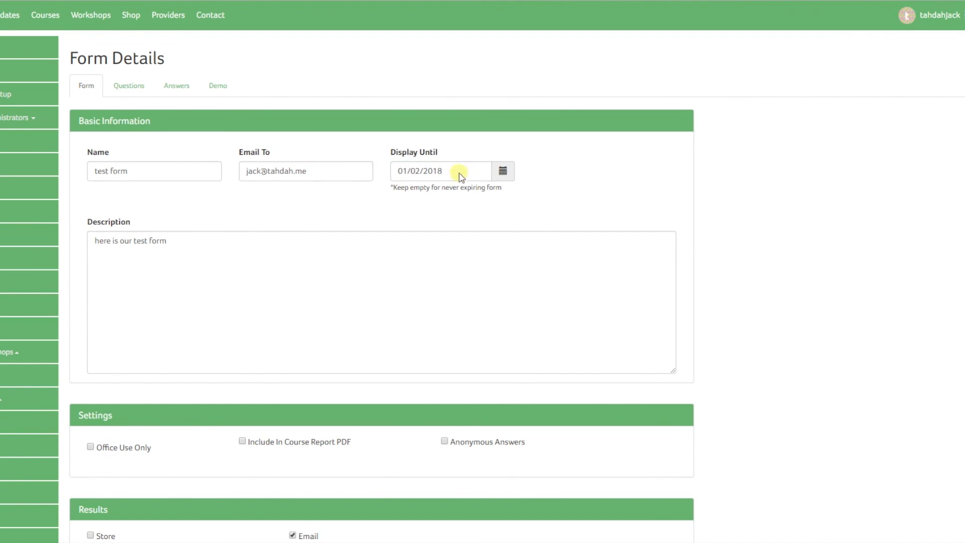
scroll(623, 159, "down", 3)
scroll(624, 158, "down", 2)
left_click(103, 426)
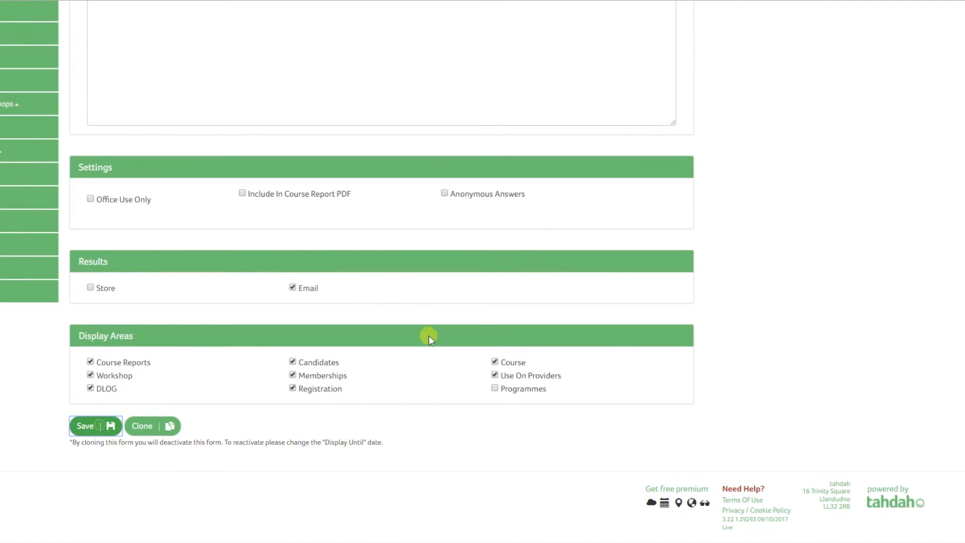
- Save and close the form's questions, returning to the Form Builder's list of forms
scroll(625, 95, "down", 5)
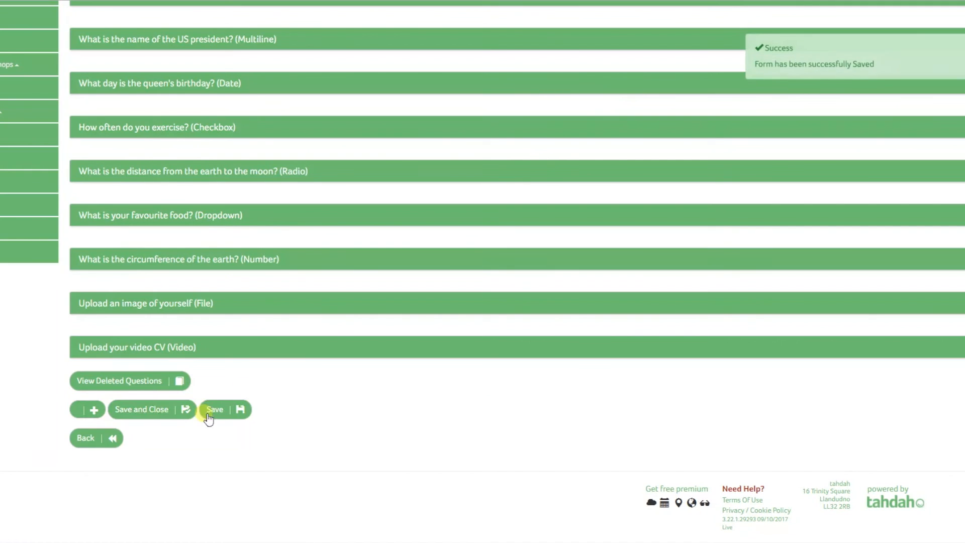
left_click(160, 408)
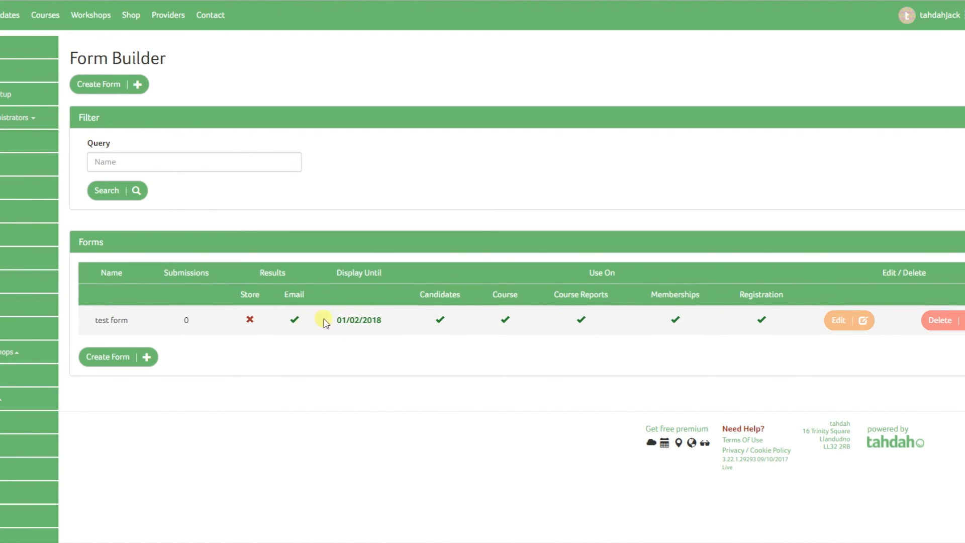
left_click(225, 408)
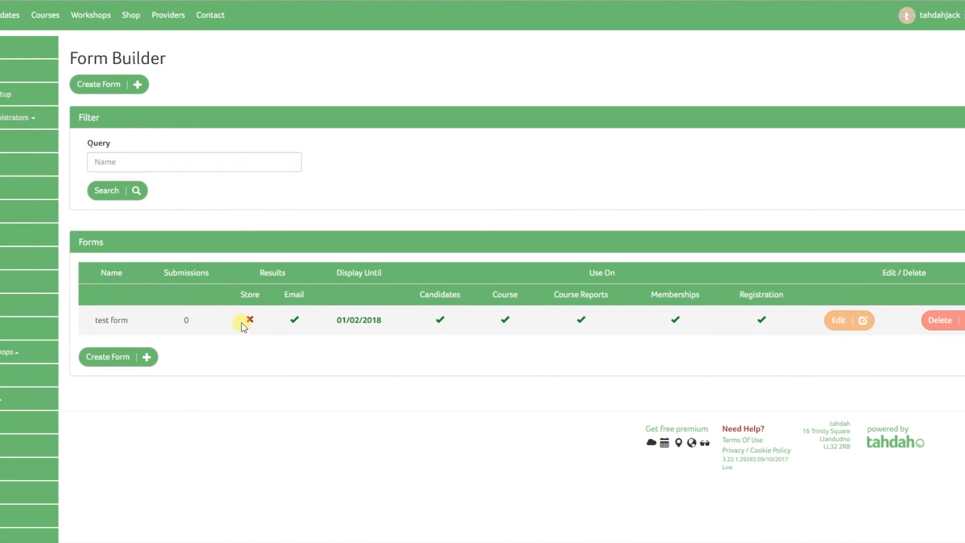